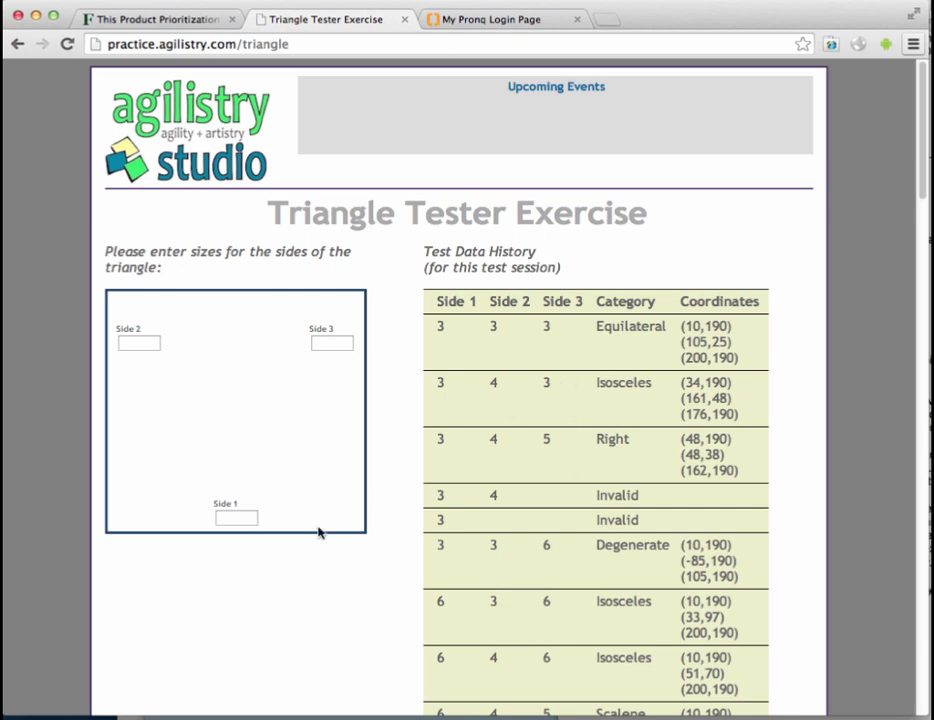
- Enter triangle sides of 3, 4 and 5 for Side 1, Side 2 and Side 3 in the triangle tester
left_click(222, 517)
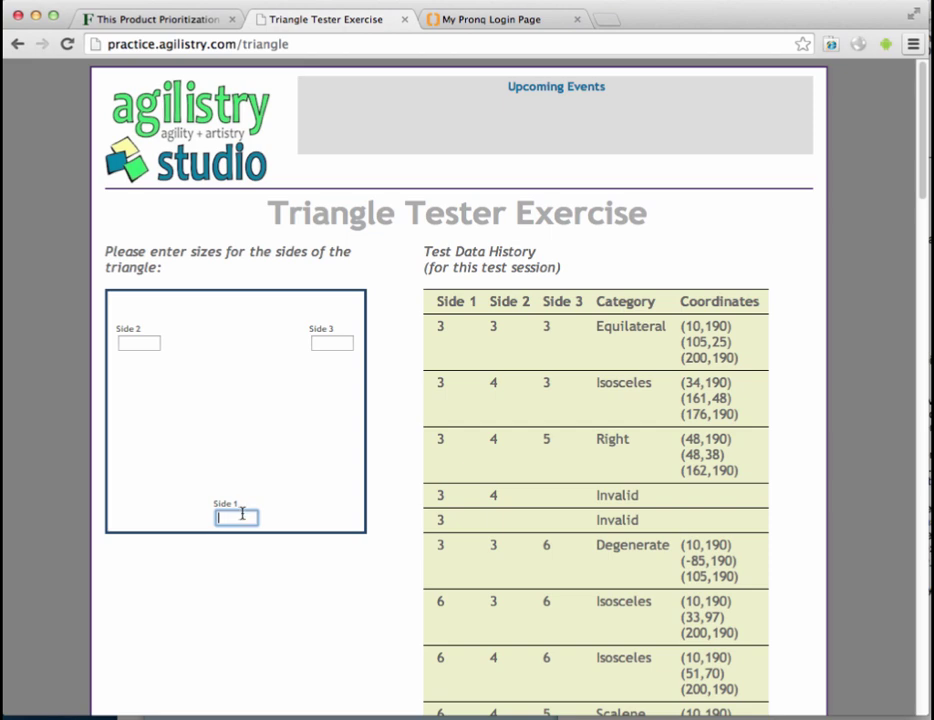
type("3")
left_click(136, 344)
type("4")
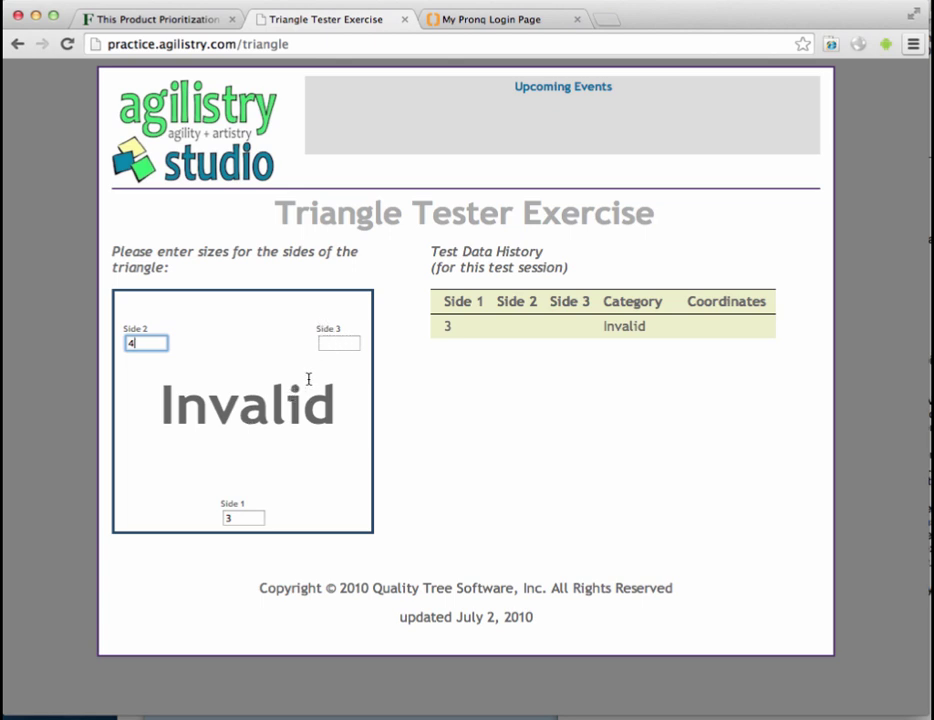
key("Tab")
type("5")
key("Tab")
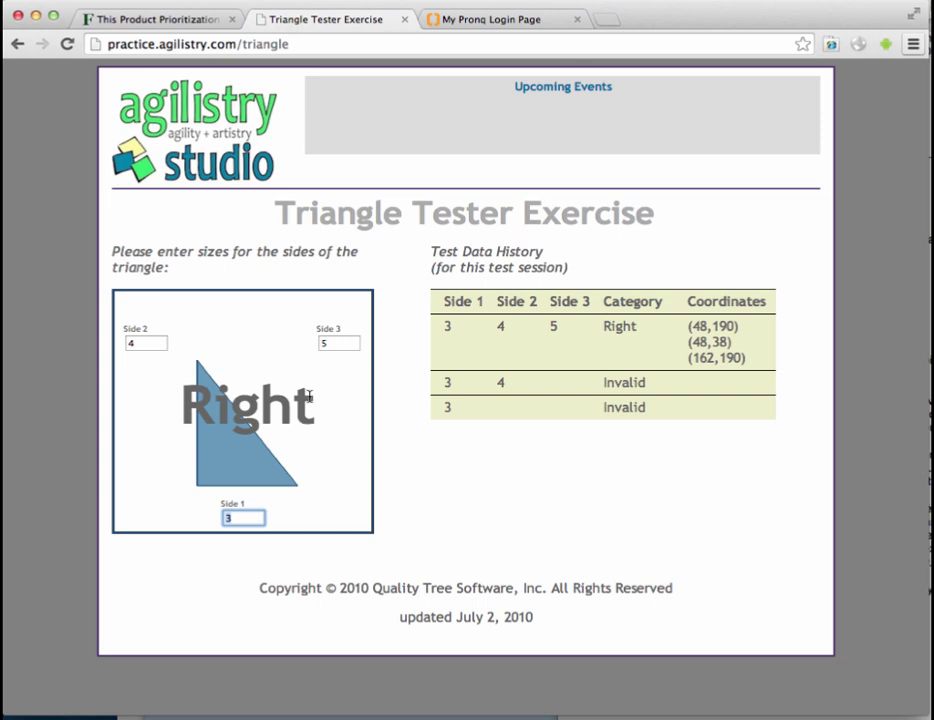
- Test the triangle with Side 3 set to 3
left_click(340, 344)
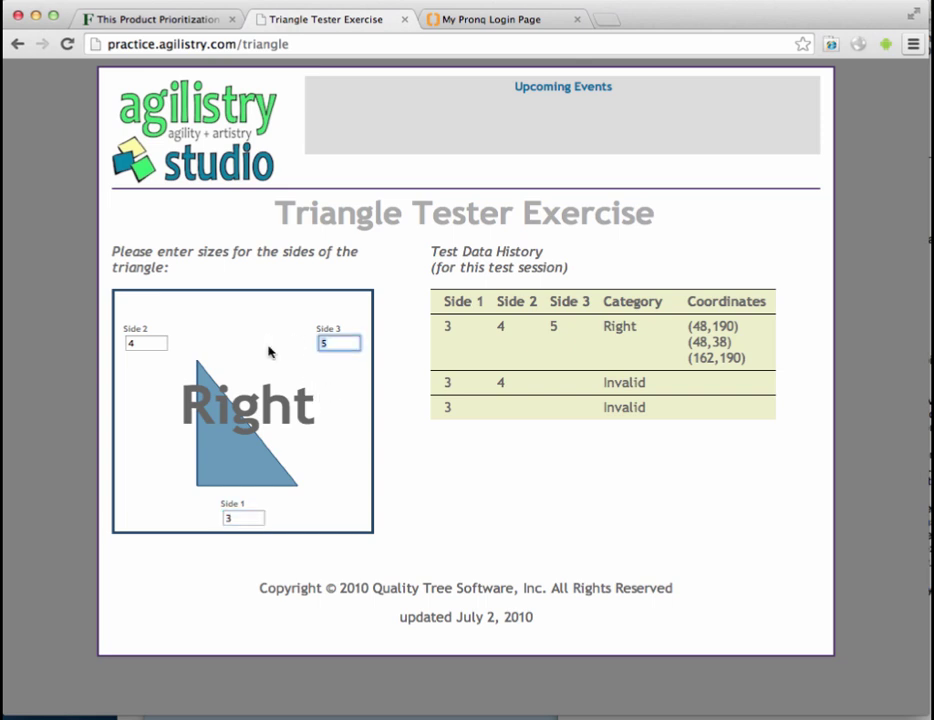
key("BackSpace")
type("3")
key("Tab")
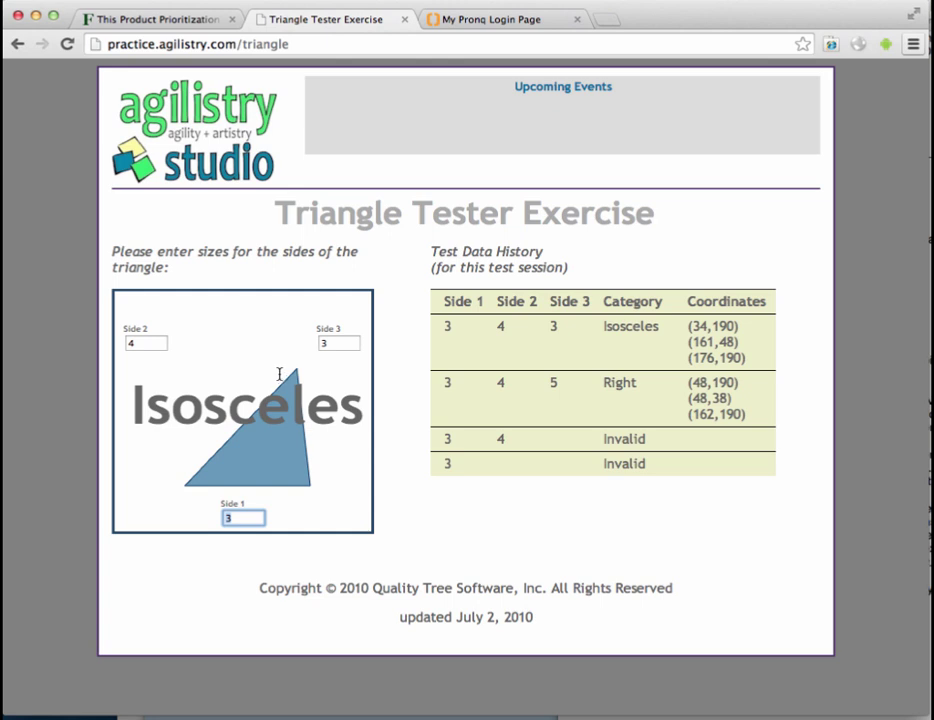
- Test the triangle with Side 3 set to 4, and again with Side 1 also set to 4
left_click(330, 341)
double_click(330, 341)
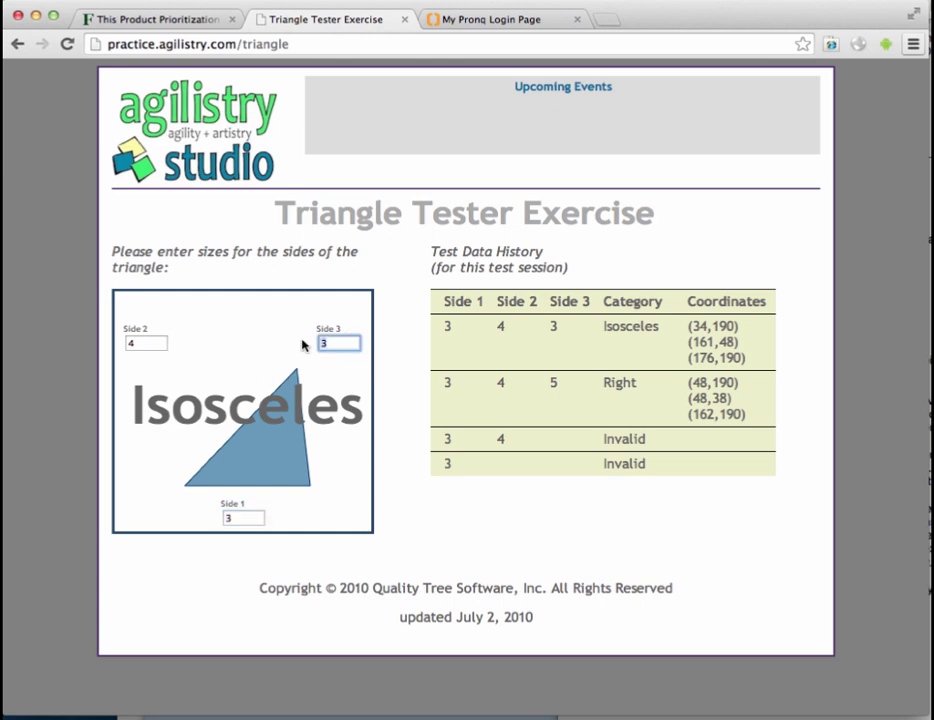
type("4")
key("Tab")
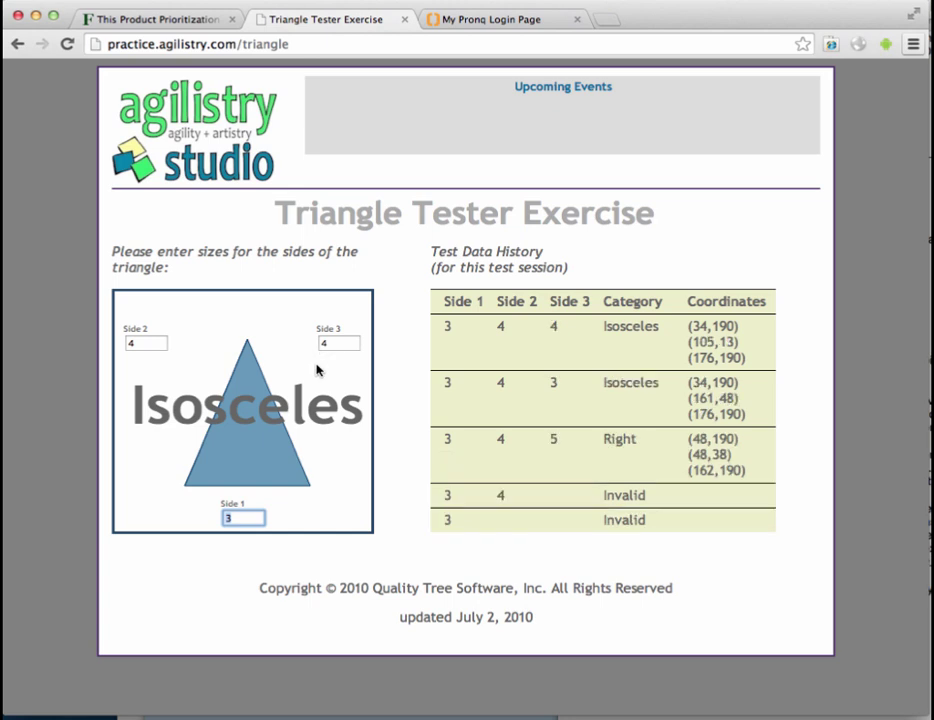
type("4")
key("Tab")
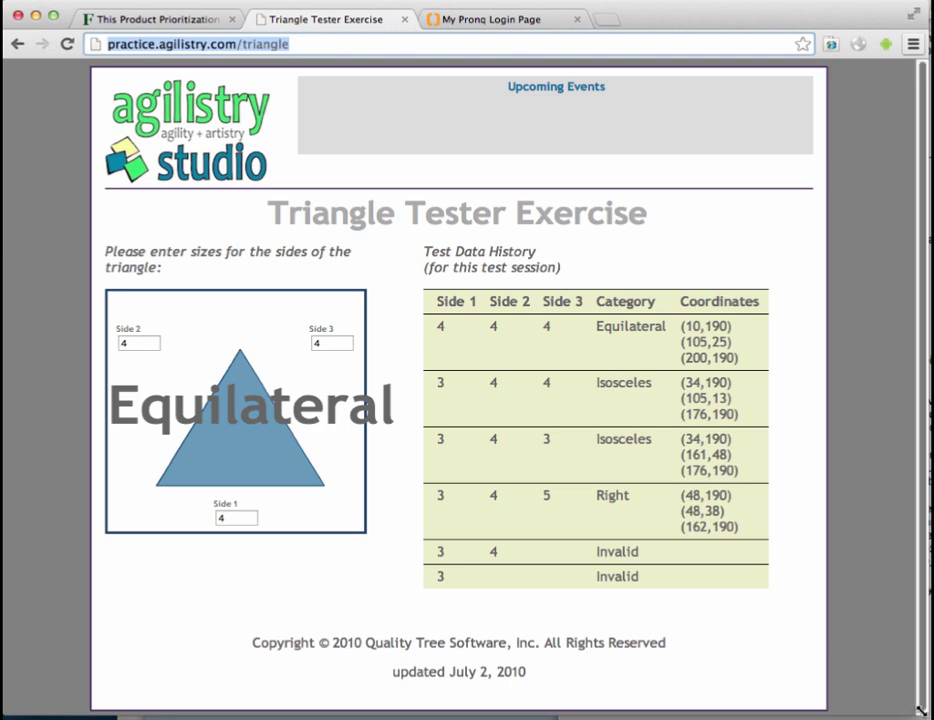
- Enlarge the browser window slightly and open the About Google Chrome page
mouse_move(922, 711)
left_mouse_down()
mouse_move(933, 699)
mouse_move(932, 710)
mouse_move(873, 711)
mouse_move(927, 713)
left_mouse_up()
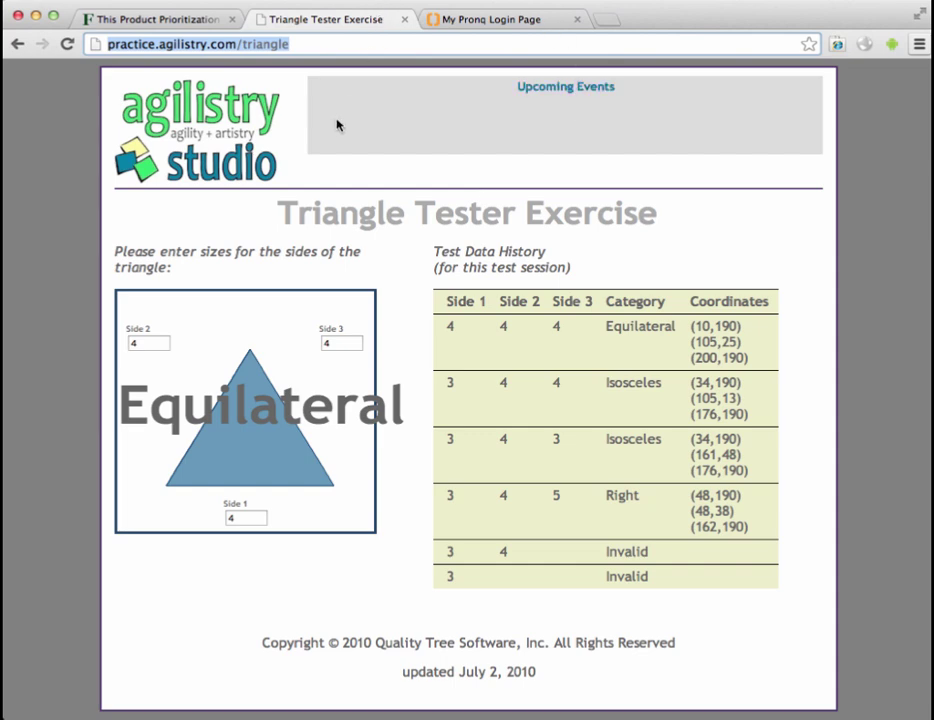
double_click(376, 182)
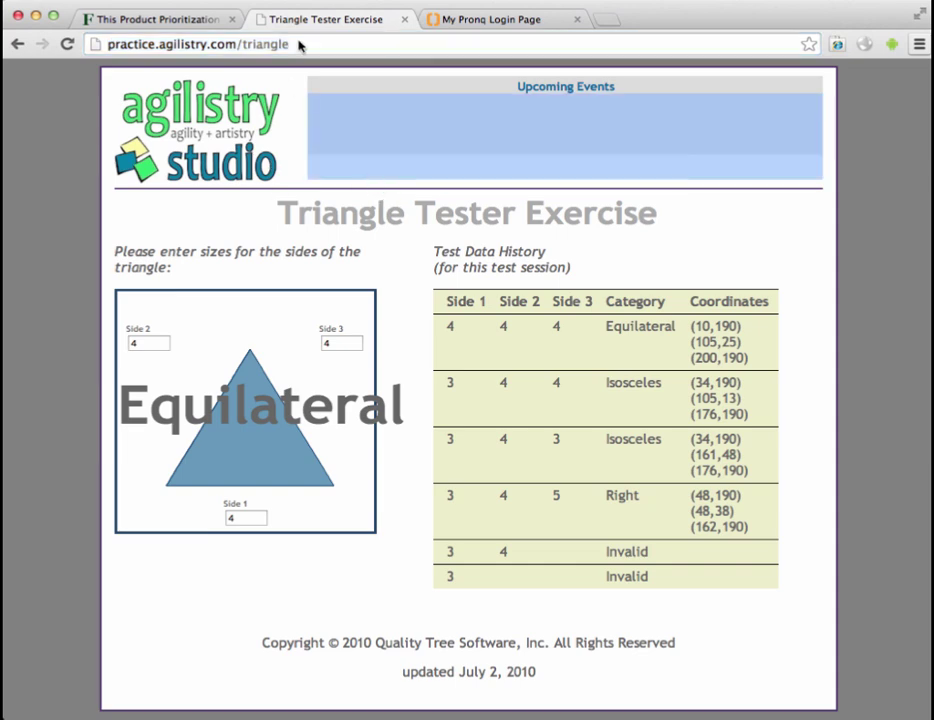
left_click(384, 0)
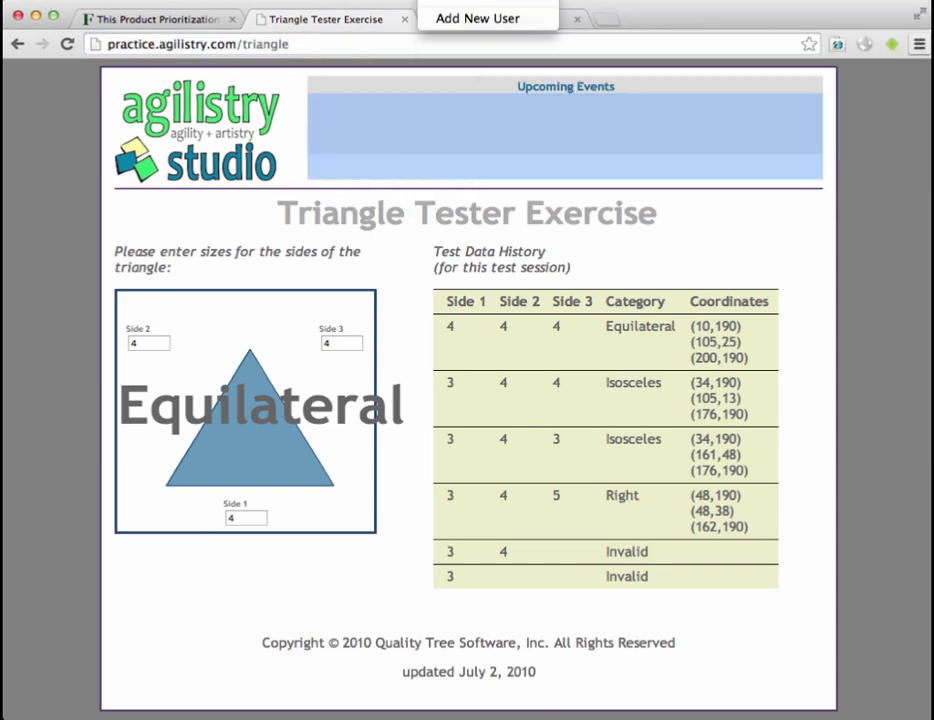
mouse_move(60, 0)
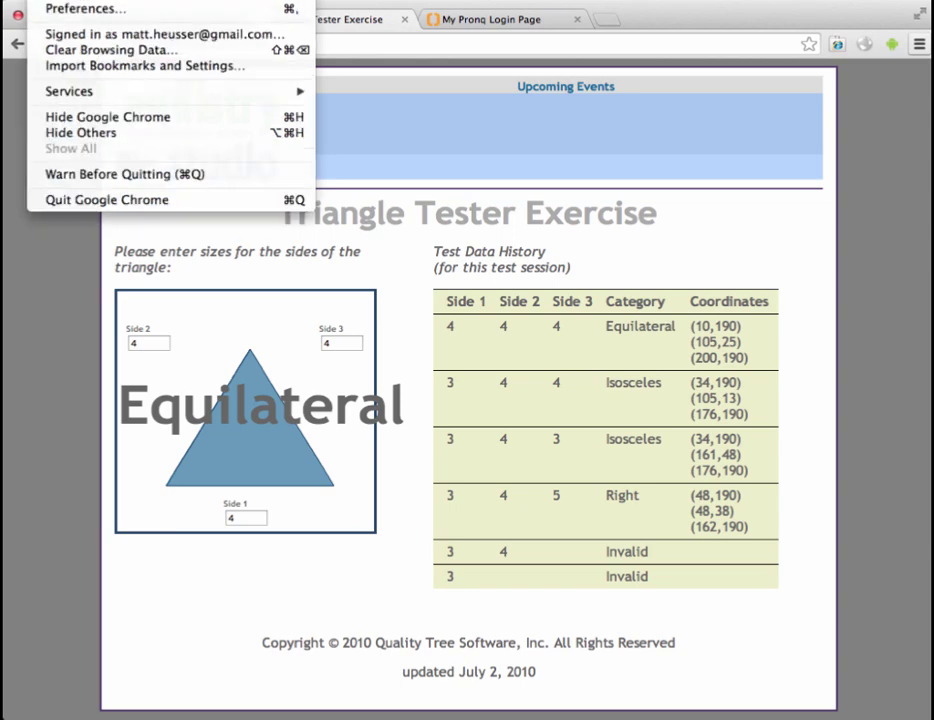
left_click(90, 0)
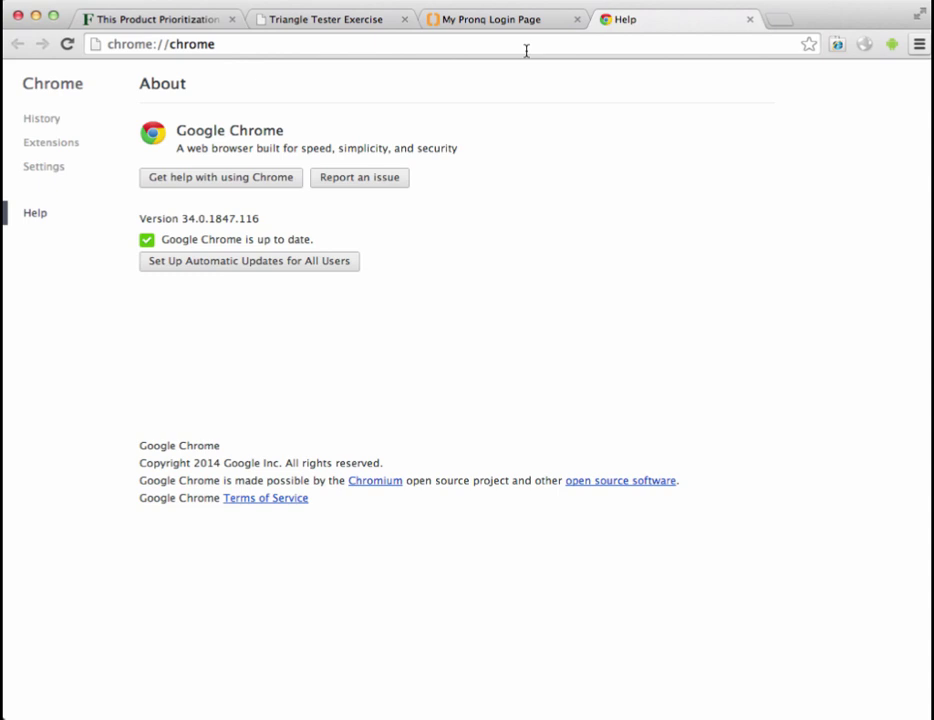
- Return to the Triangle Tester Exercise and capture a screenshot of the area around the equilateral triangle
left_click(383, 24)
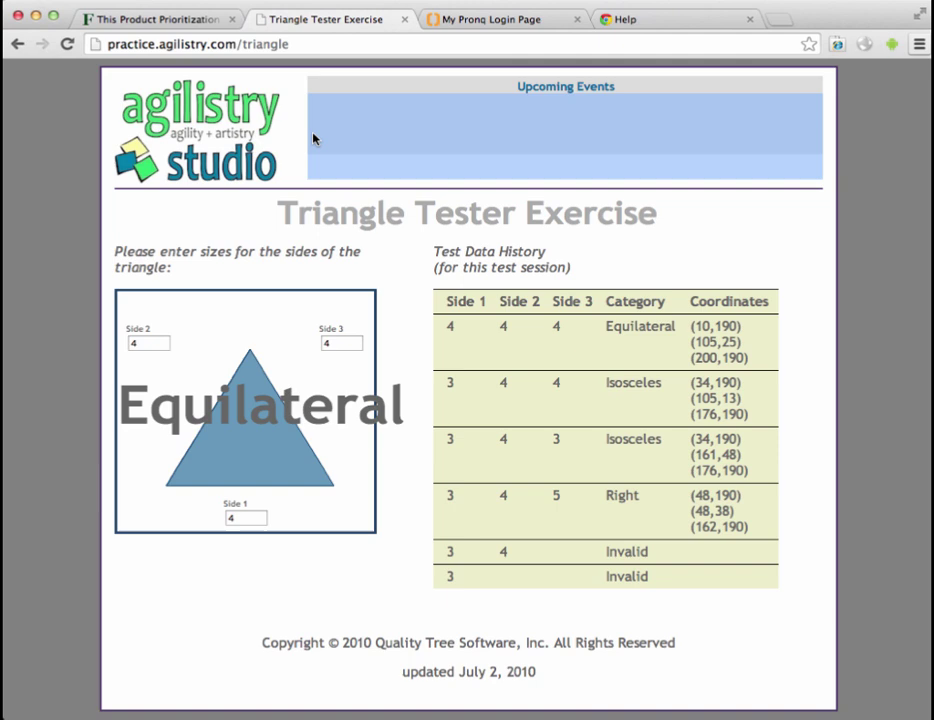
key("super+shift+4")
left_click_drag(104, 226, 418, 561)
- Reload the Pronq sign-in page through the my.pronq.com address
left_click(505, 18)
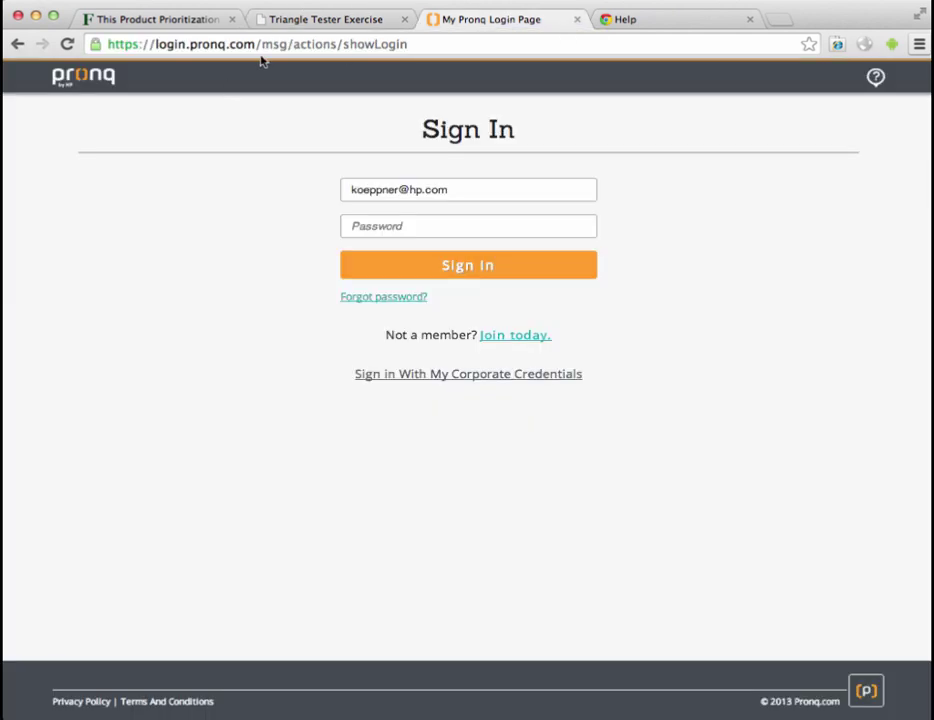
left_click(427, 44)
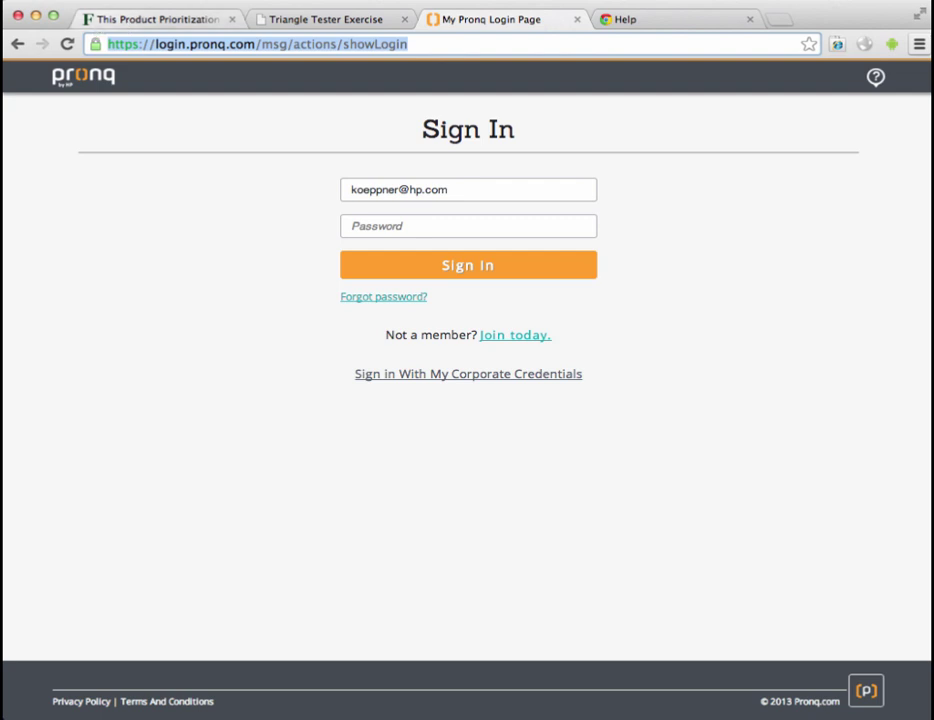
type("my.")
key("Return")
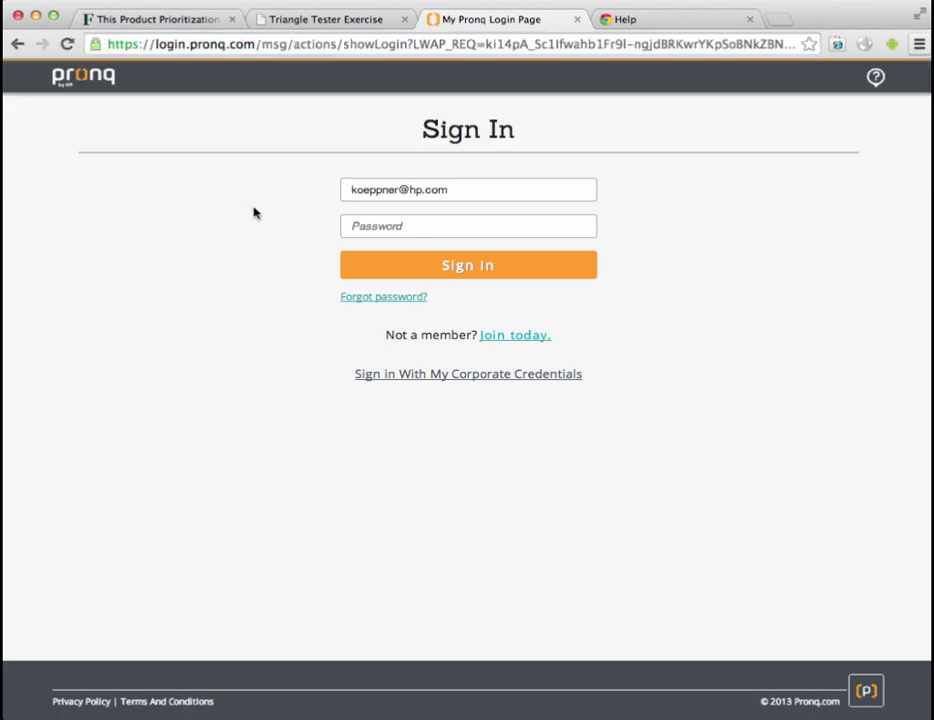
- Enter the account password and sign in to Pronq
left_click(387, 223)
type("•")
key("BackSpace")
type("••••••••••••••••")
left_click(443, 268)
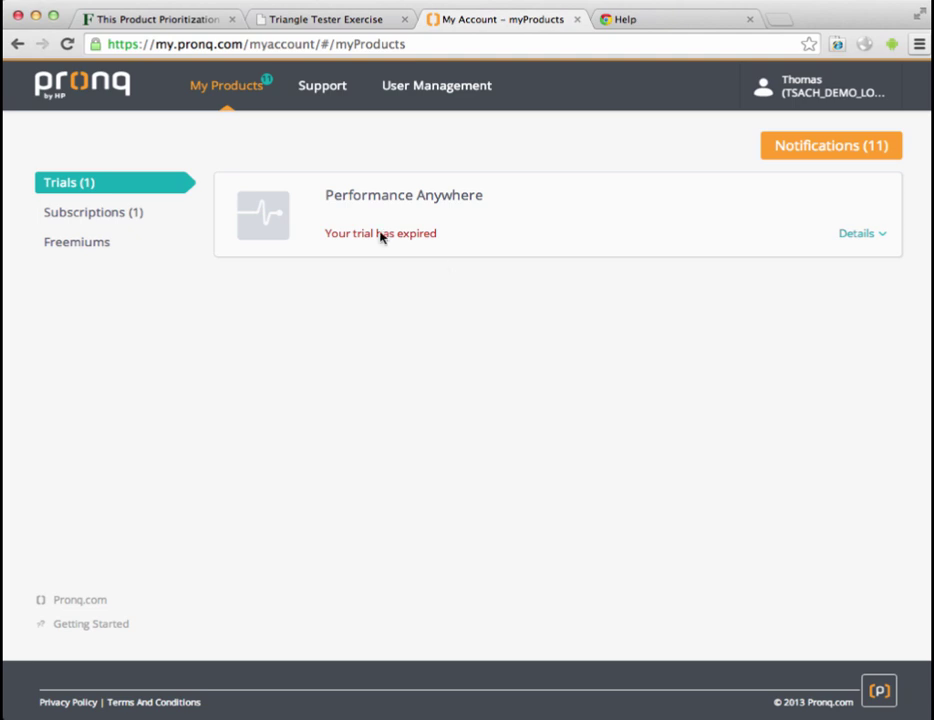
- Launch HP Agile Manager from the account's subscriptions and get started from its welcome page
left_click(138, 212)
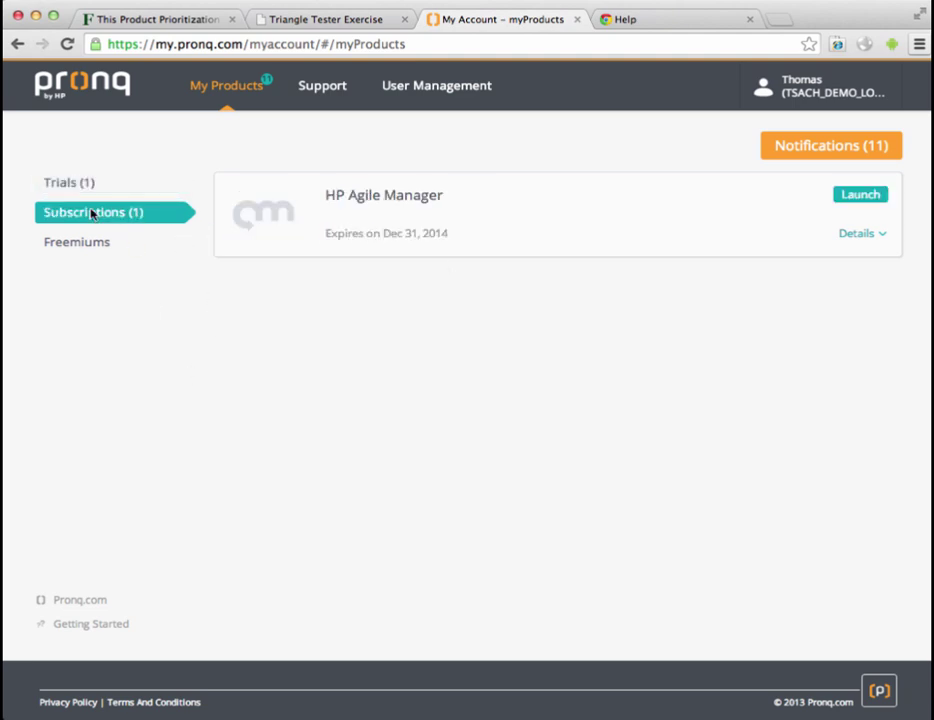
left_click(857, 199)
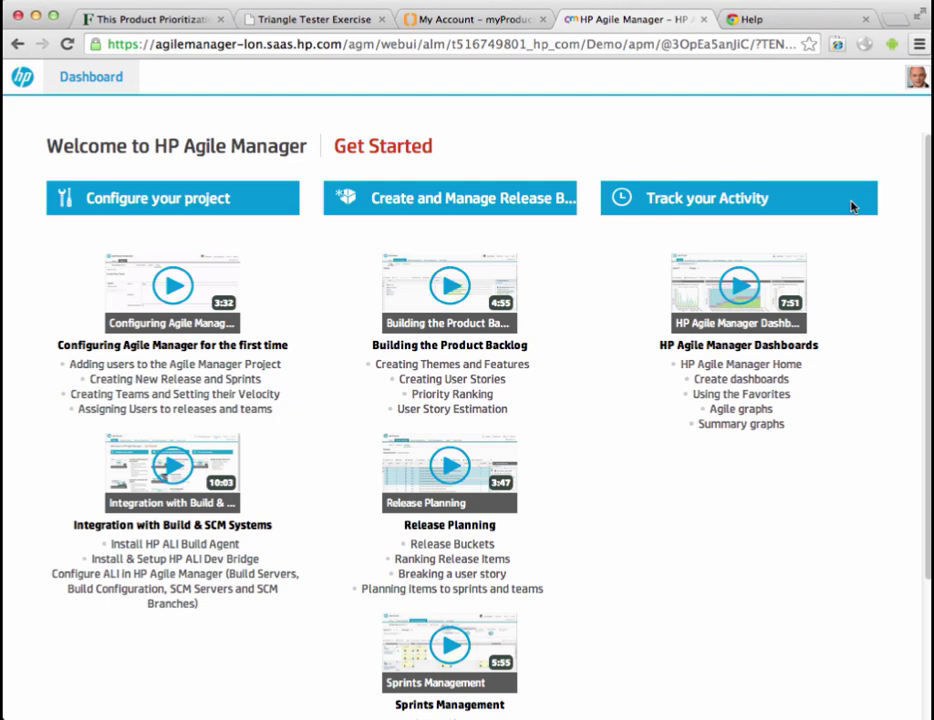
left_click(386, 149)
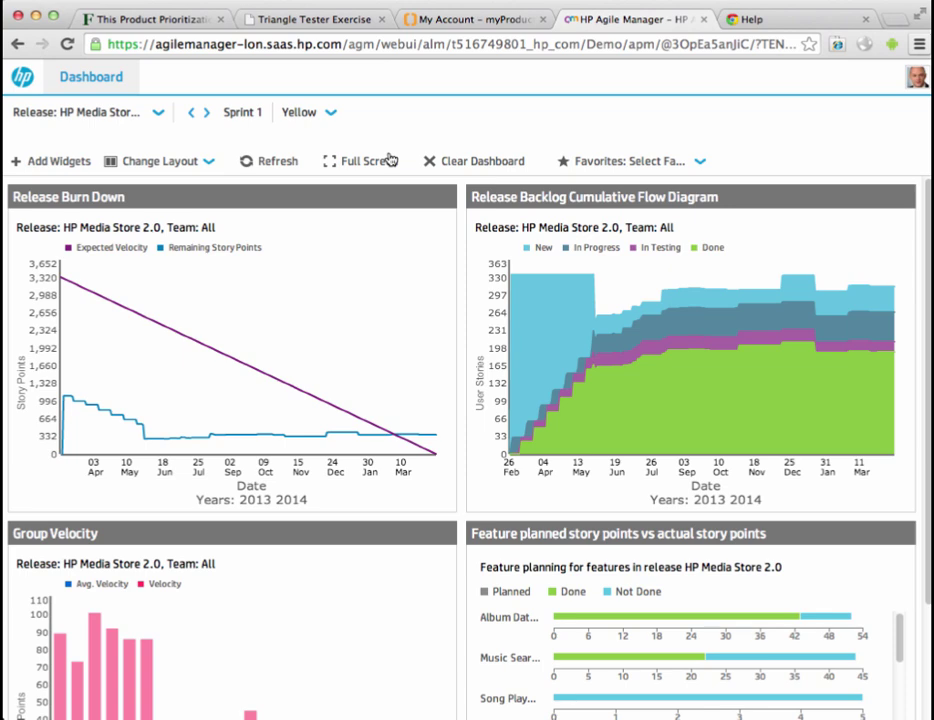
- Go to Defect Management and start adding a new defect
left_click(95, 79)
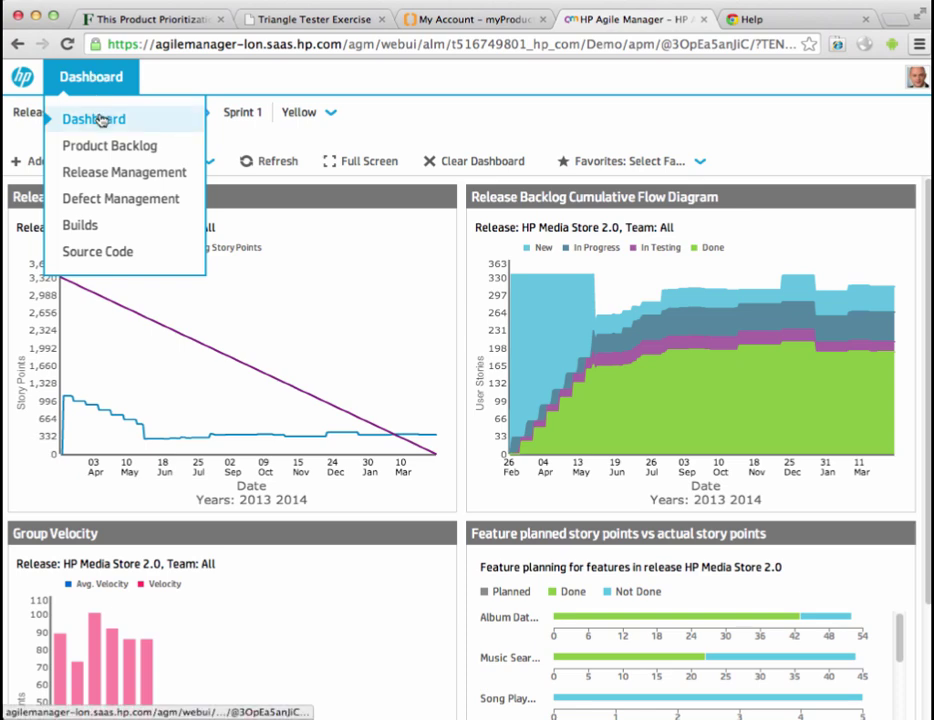
left_click(133, 205)
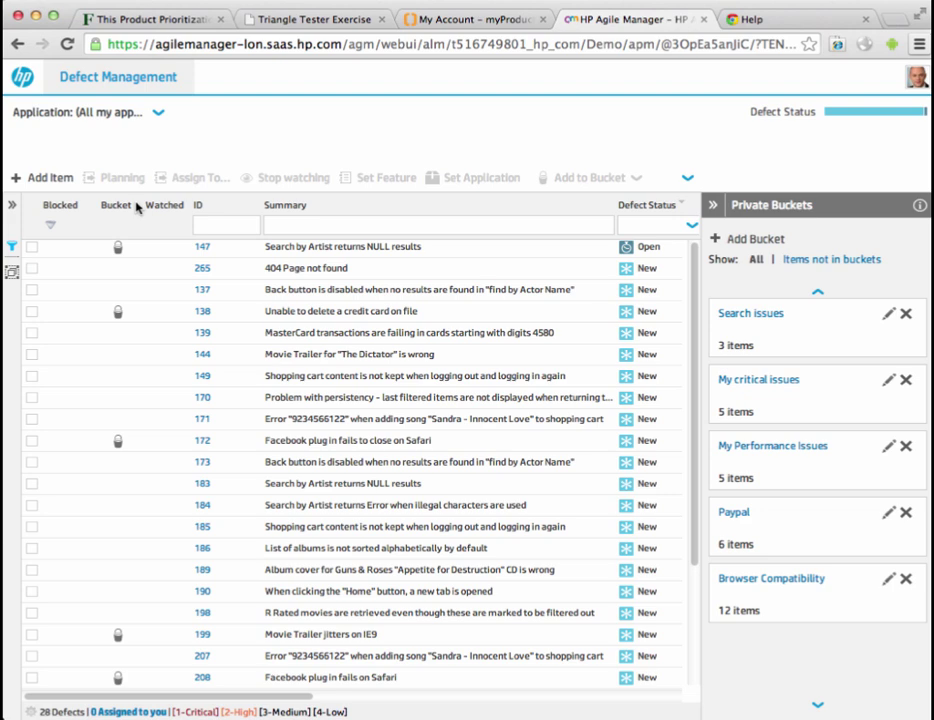
left_click(50, 179)
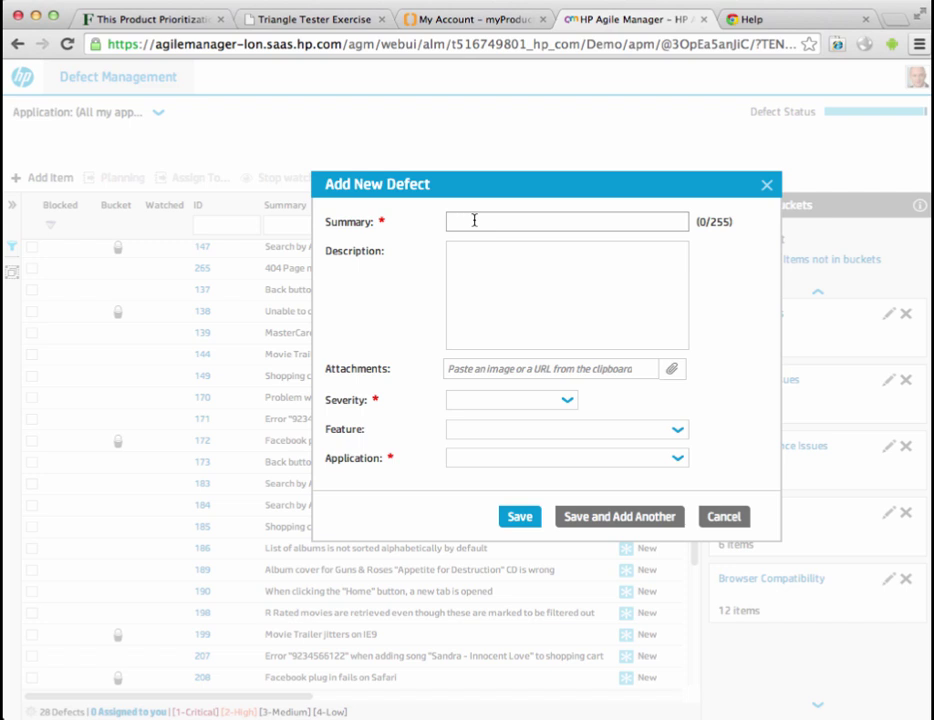
- Set the defect's summary to "Equilateral Triangle has 'al' outside of box"
left_click(474, 220)
type("Equilateral Triangle has 'al' o")
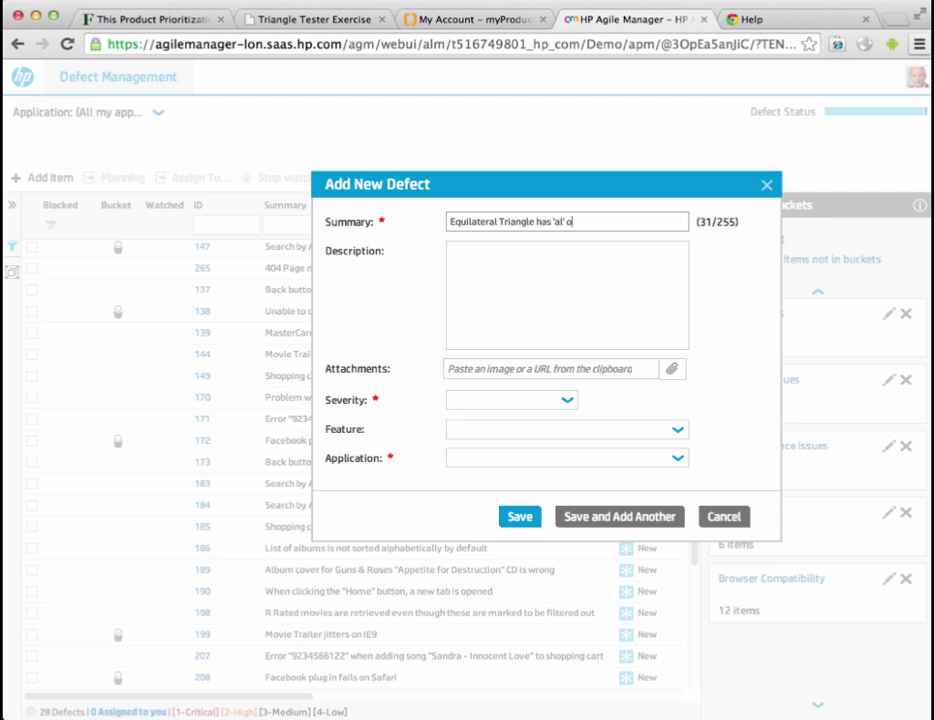
type("utside of box")
key("Tab")
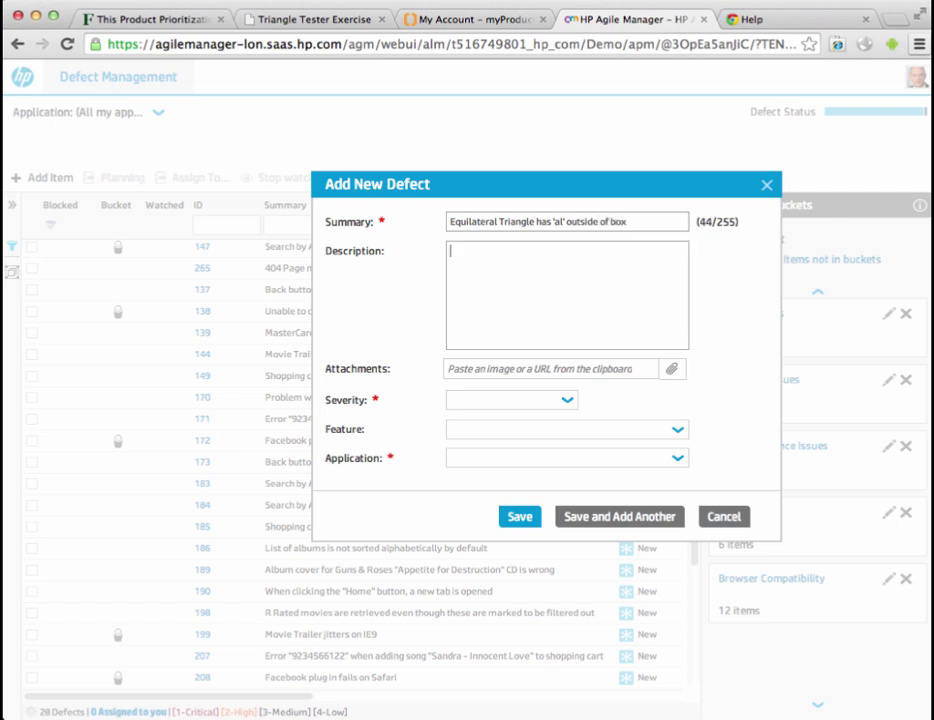
- Begin the description with "Using Mac OSX and Google Chrome 34.0.1847.116", copying the version number from the browser's About page
type("Using Mac OSX and Goo")
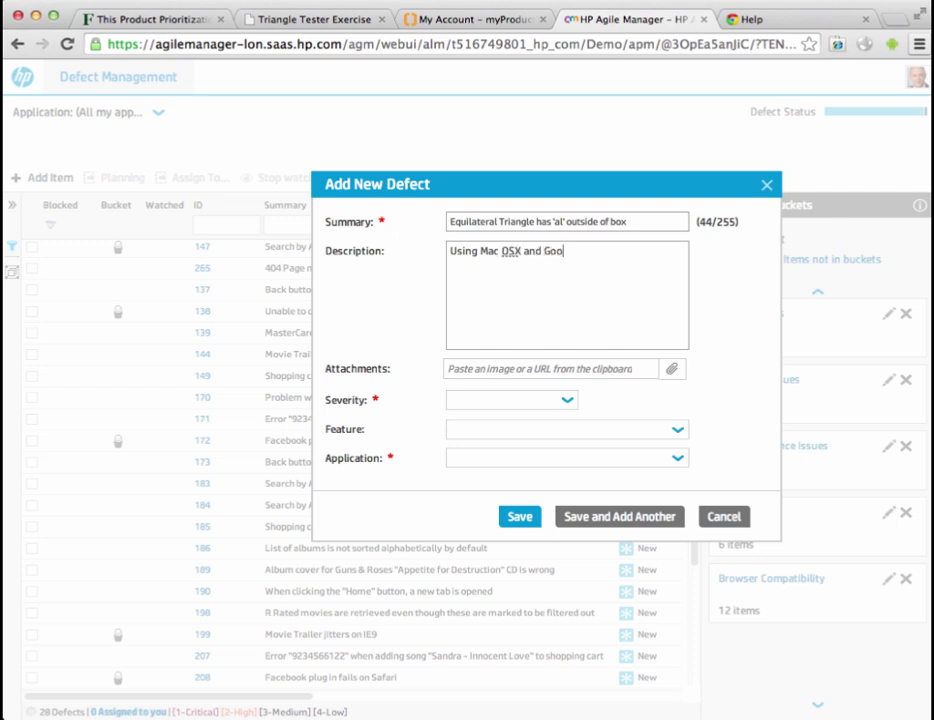
type("gle Chrome")
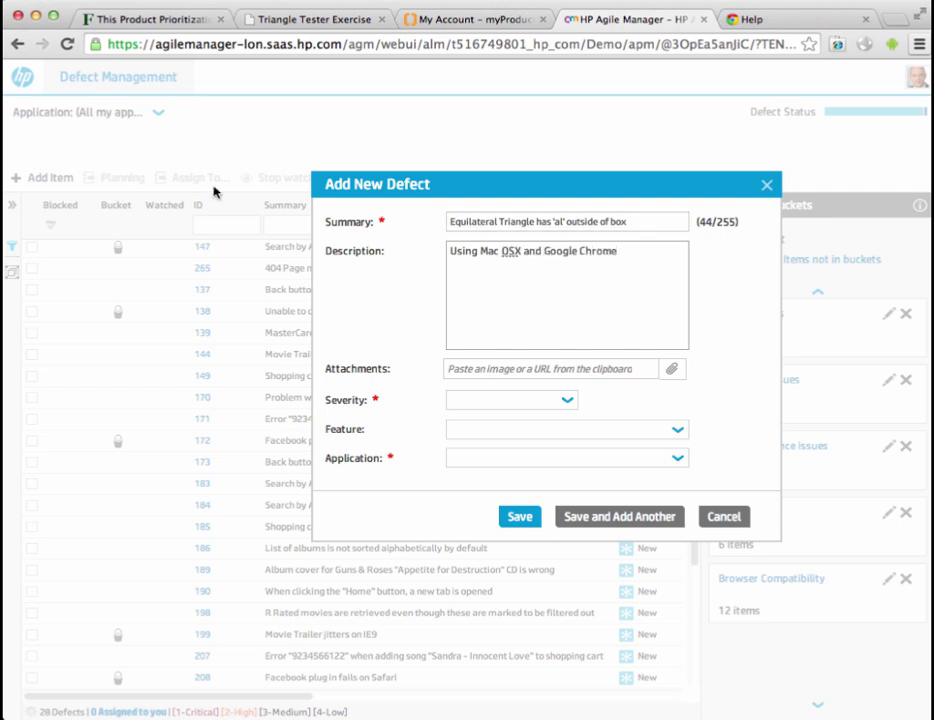
left_click(798, 24)
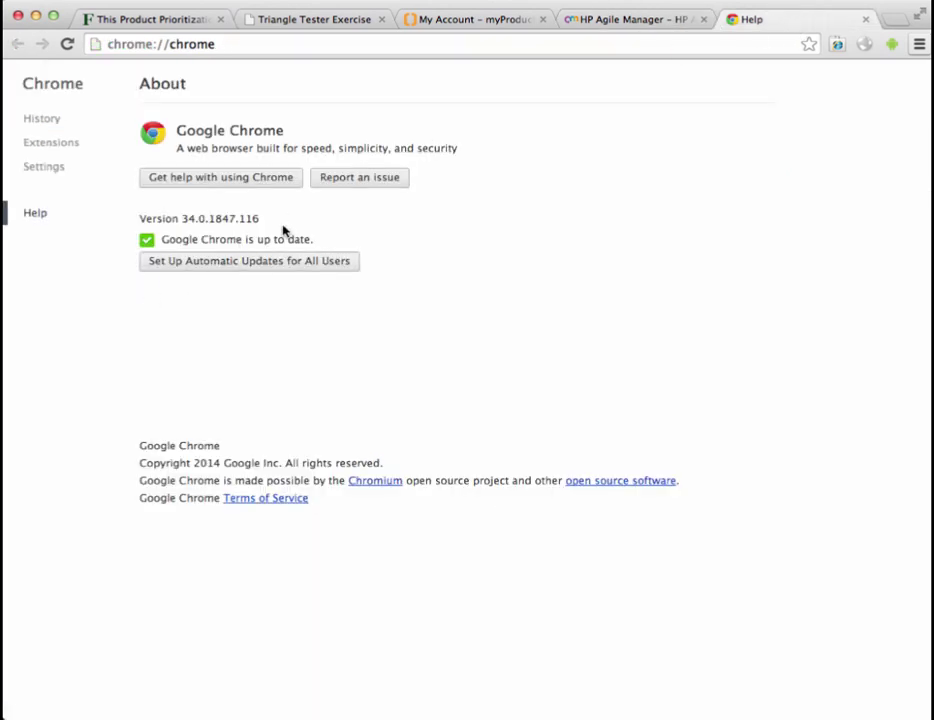
left_click_drag(262, 219, 175, 225)
key("super+c")
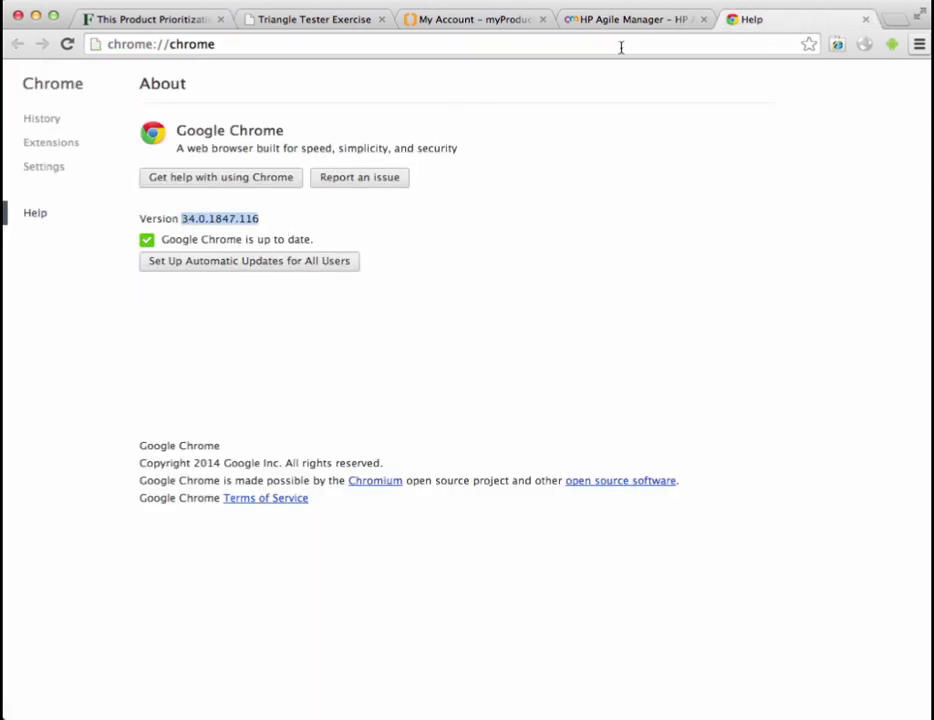
left_click(663, 21)
key("super+v")
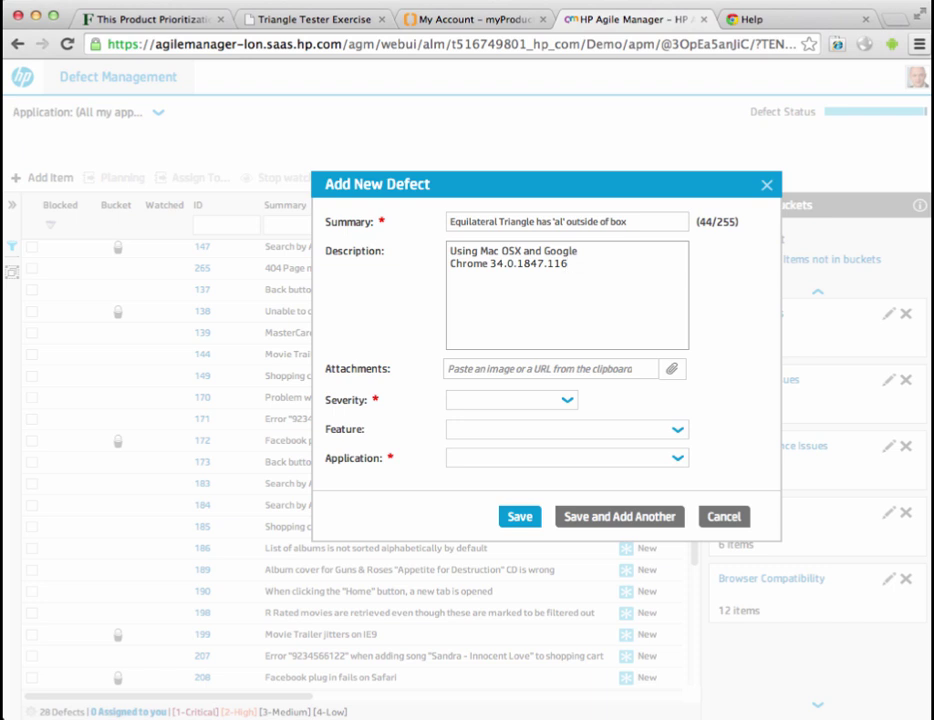
- Continue the description with "I go to the triangle test exercise and enter values: 4,4,4." and start a new paragraph
type("I go to the triangle tes")
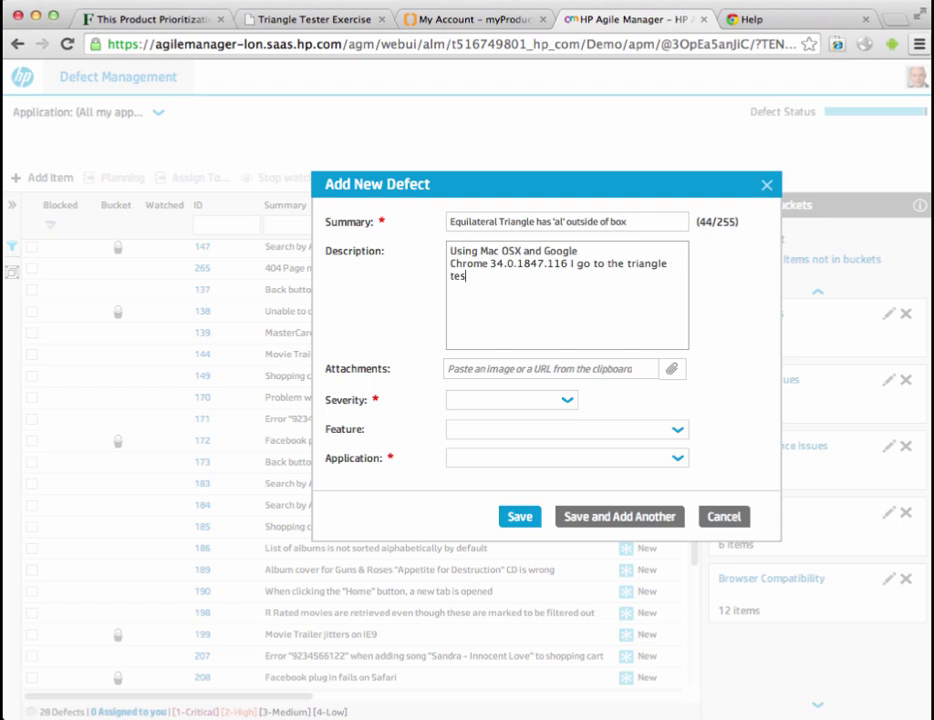
type("t exercise and te")
key("BackSpace")
key("BackSpace")
type("enter values:")
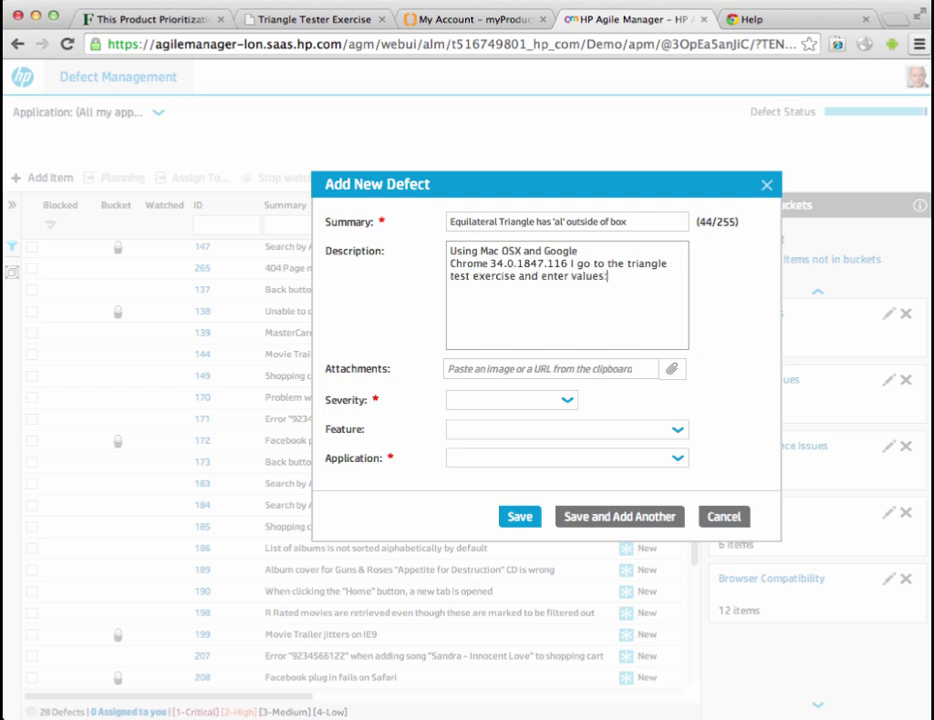
type(" 4,4,4.")
key("Return")
key("Return")
- Start the description's second paragraph with "The triangle is drawn properly but the letter 'a' is partially outside the"
type("The triangle is drawn p")
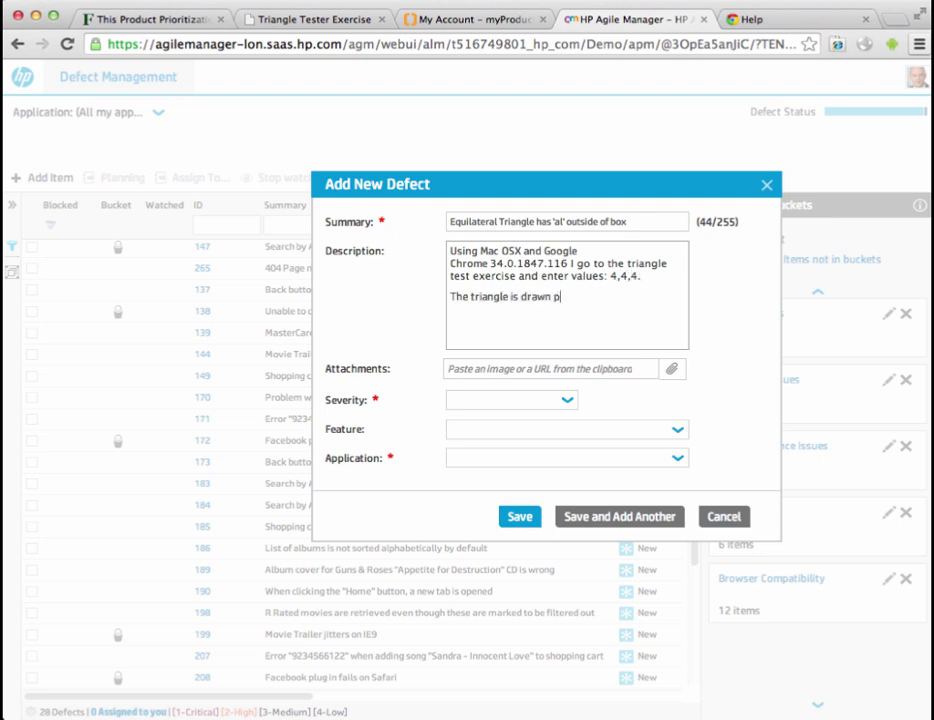
type("roperly but")
type("the letter")
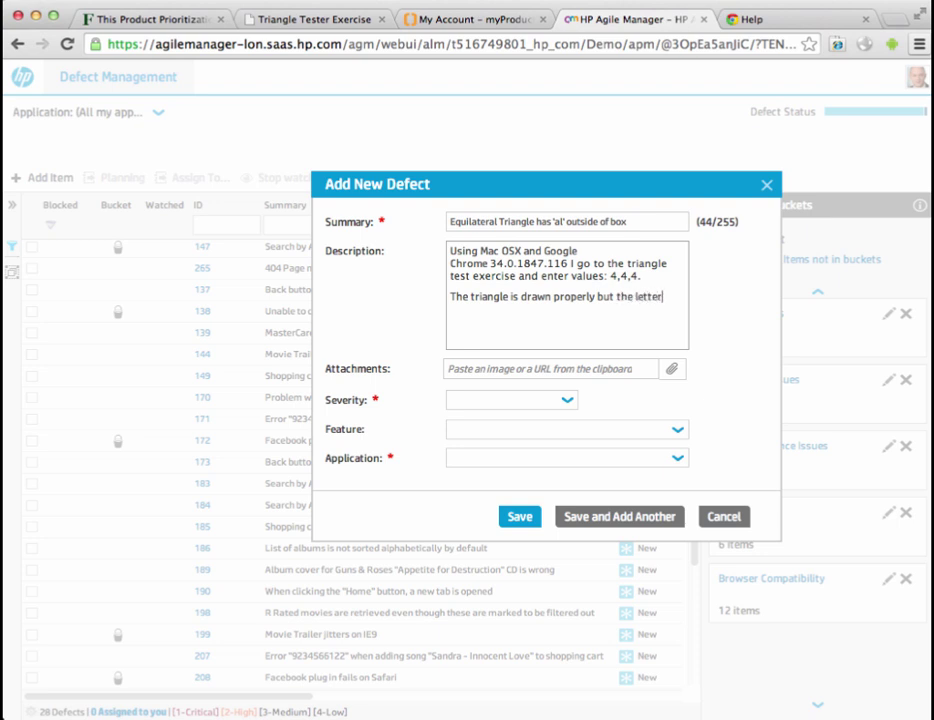
type(" 'a' has")
key("BackSpace")
key("BackSpace")
key("BackSpace")
type("is partially outside the")
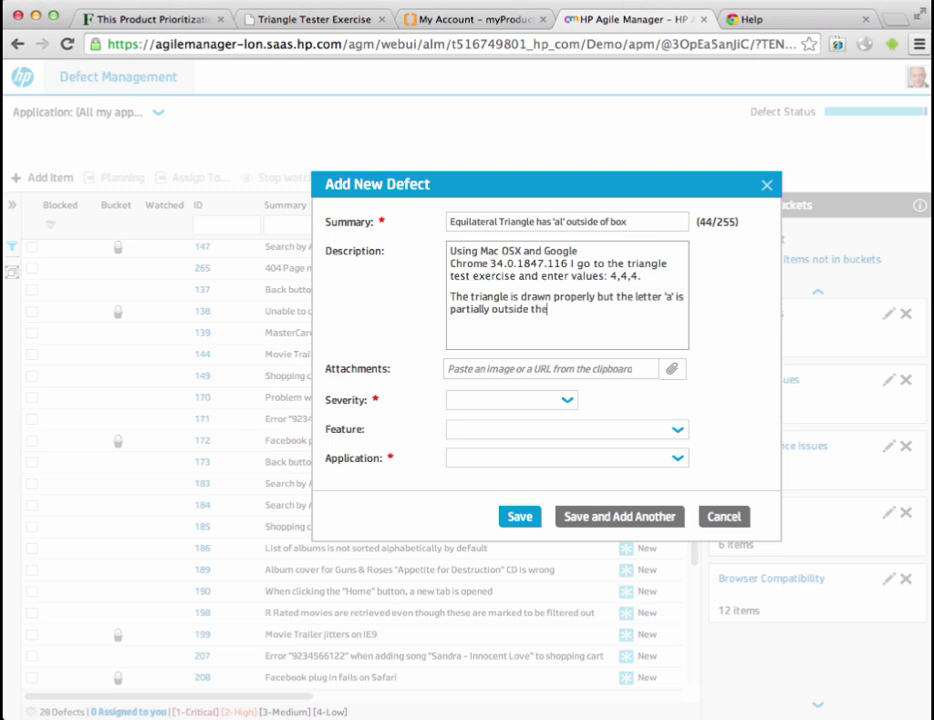
- Finish the description's sentence with "box and 'l' is entirely outside the box. (See image) - It should not be."
type(" box and ")
type("'l' is entirel")
type("y outside th")
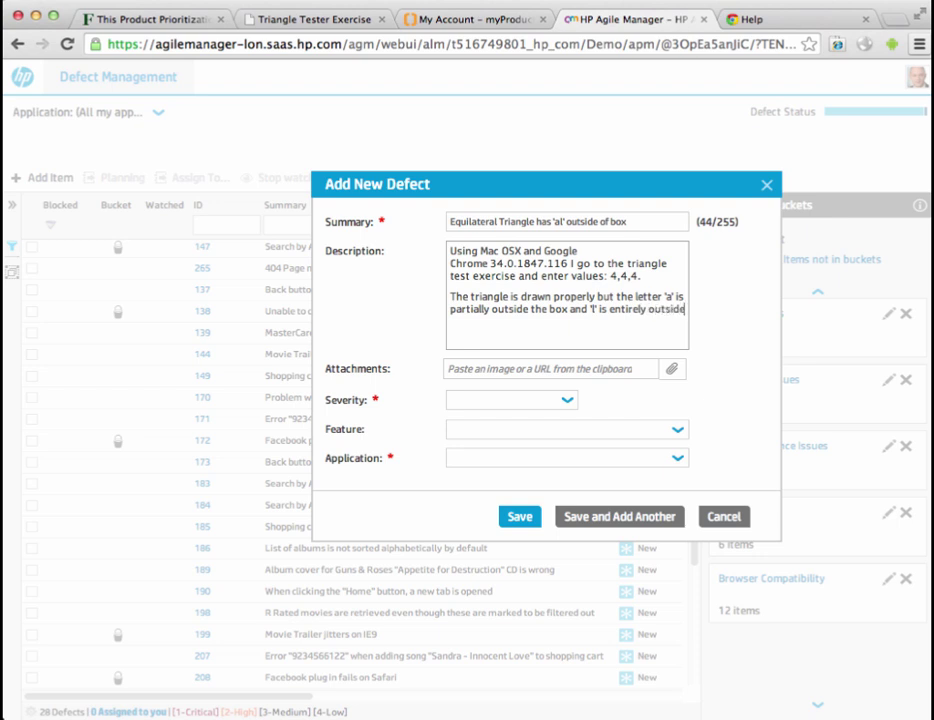
type("e box")
type(". (See imag")
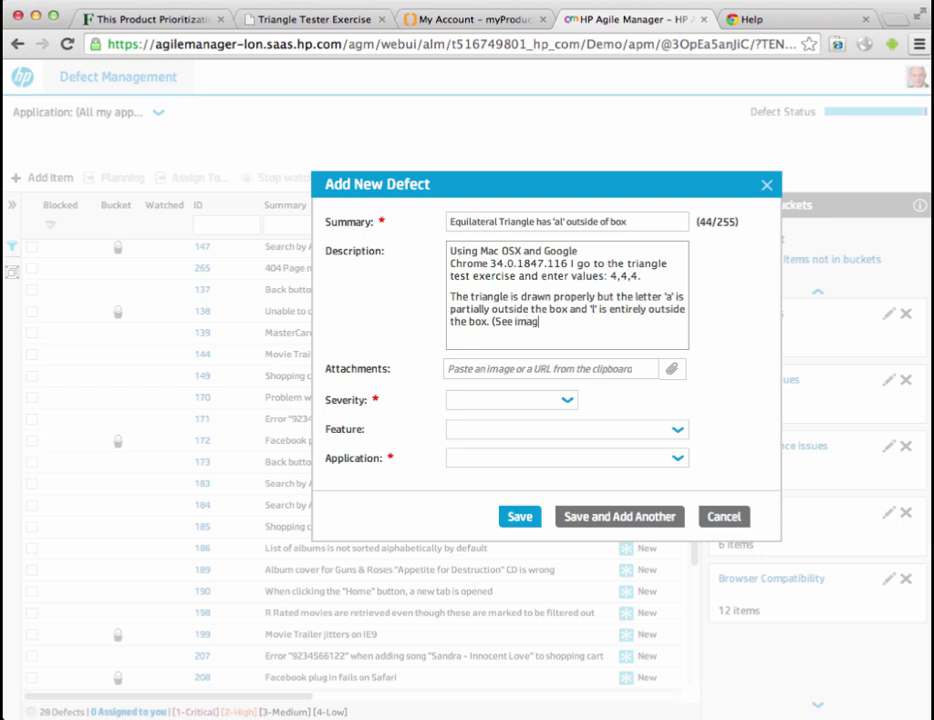
type("e) - It should not be.")
- Attach the "Screen Shot 2014-04-22 at 1.37" image from the Desktop to the defect
left_click(671, 369)
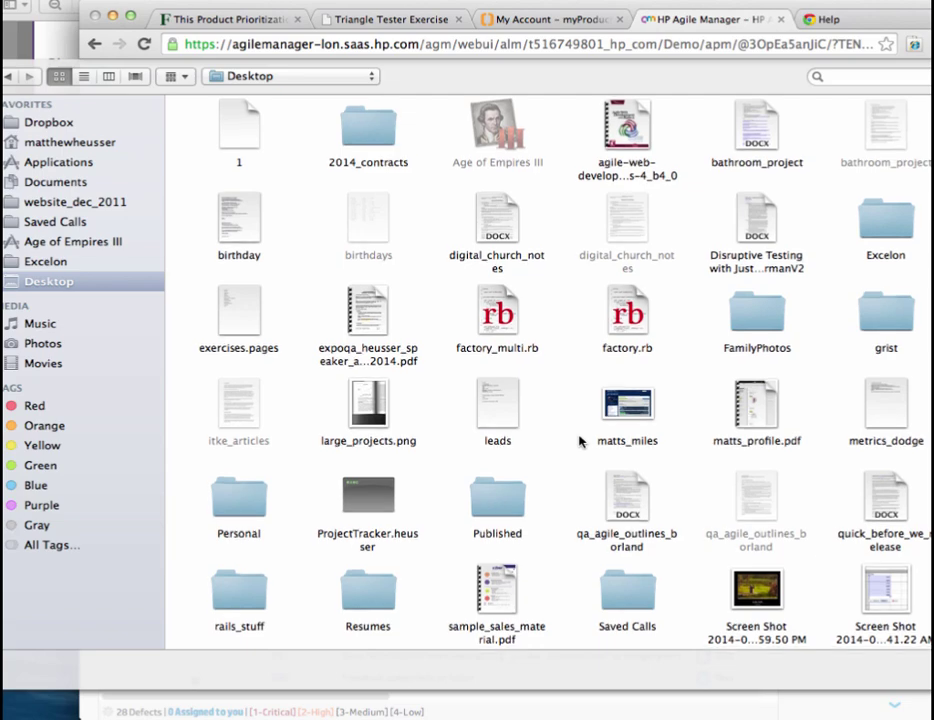
scroll(580, 440, "down", 5)
double_click(497, 408)
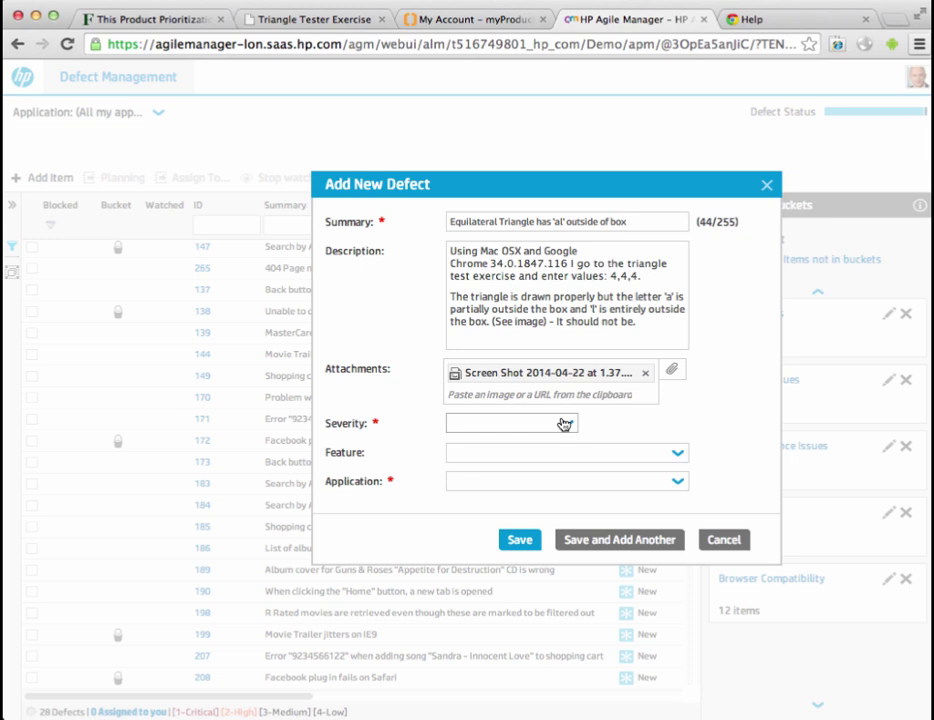
- Set the severity to 3-Medium, the feature to (no value) and the application to website core, and save the defect
left_click(563, 423)
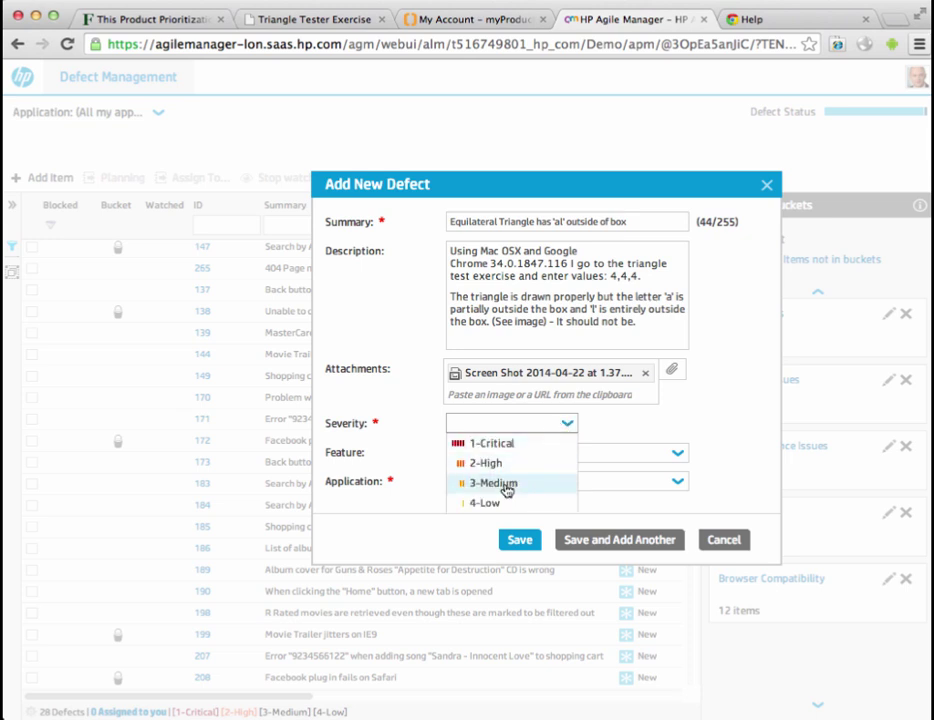
left_click(559, 485)
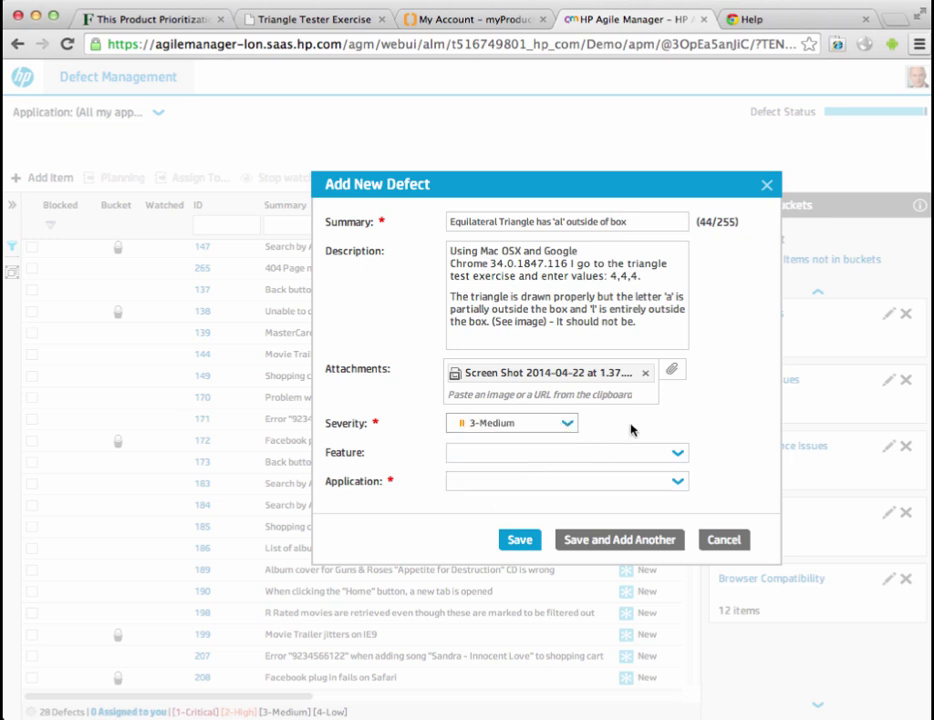
left_click(679, 454)
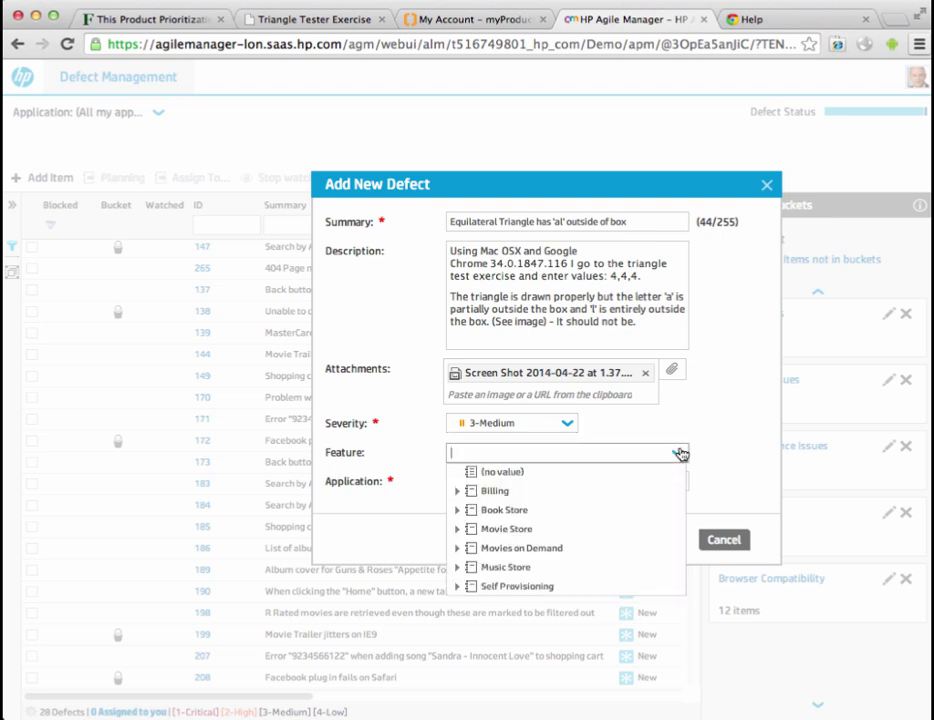
left_click(561, 474)
left_click(679, 483)
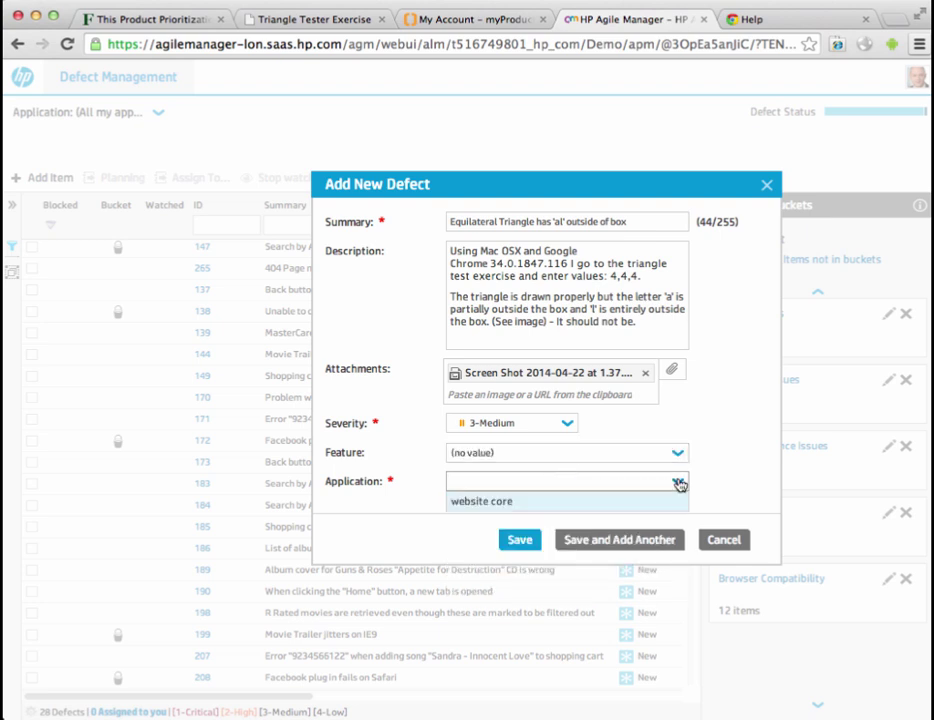
left_click(552, 500)
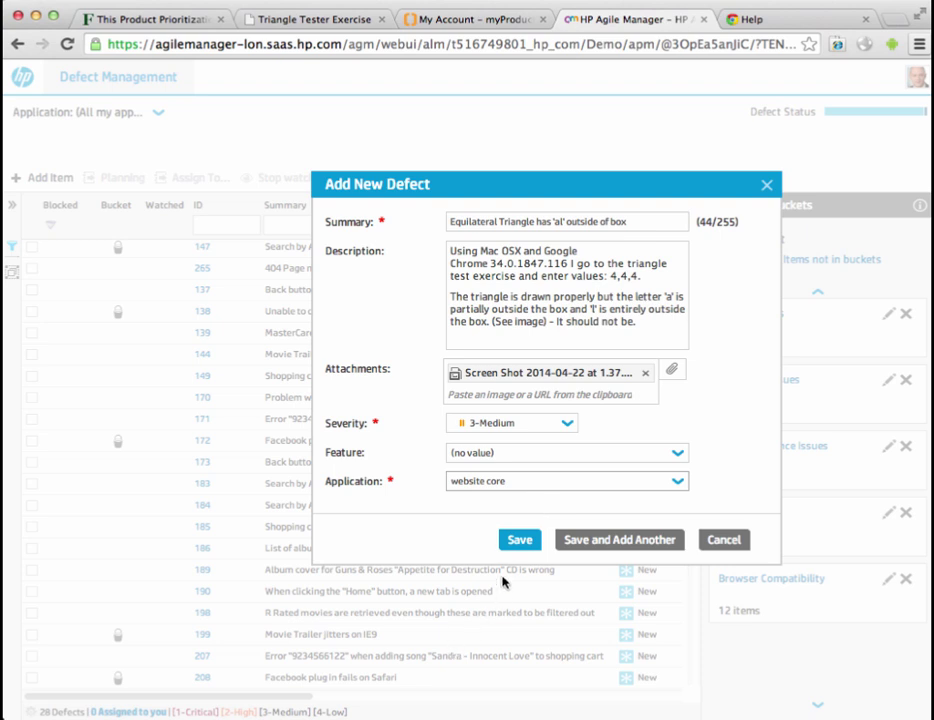
left_click(517, 541)
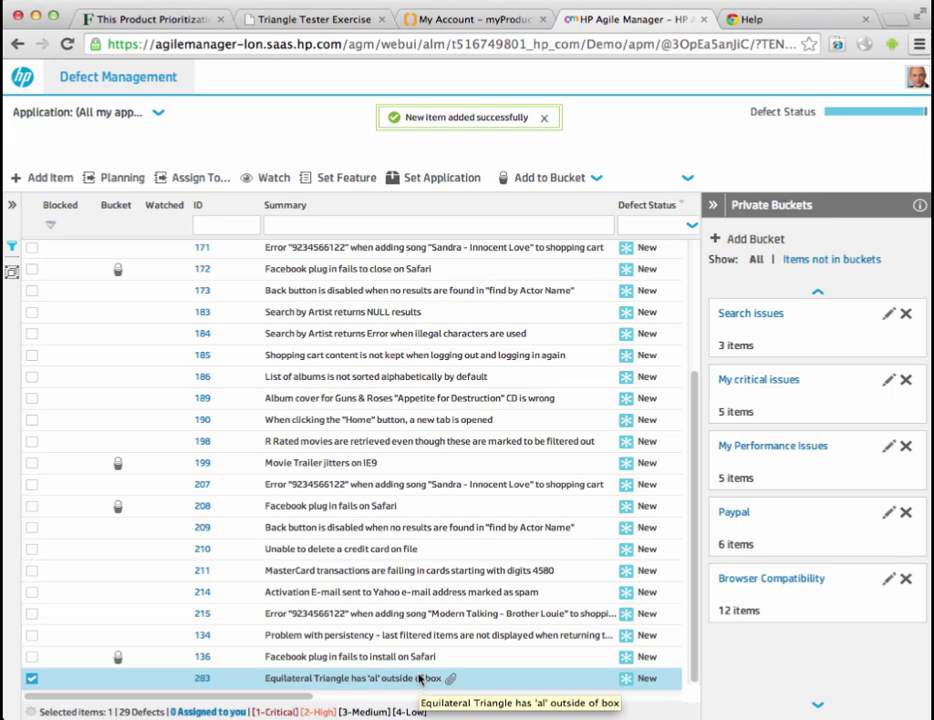
- Filter the defect list by the summary text "Equilateral" to find the new defect
left_click_drag(698, 488, 671, 327)
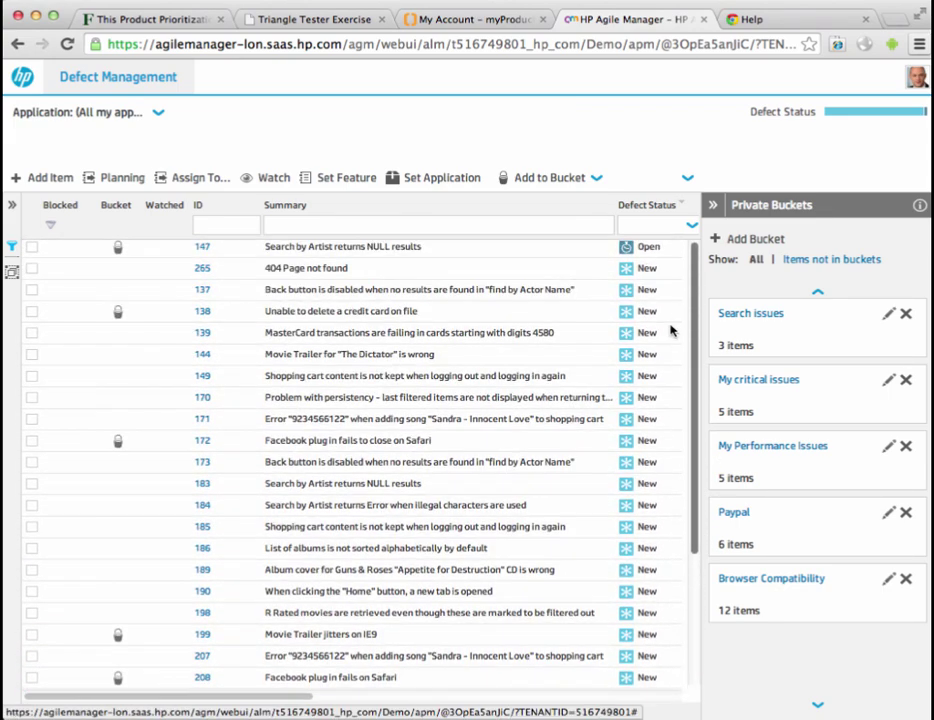
left_click(391, 221)
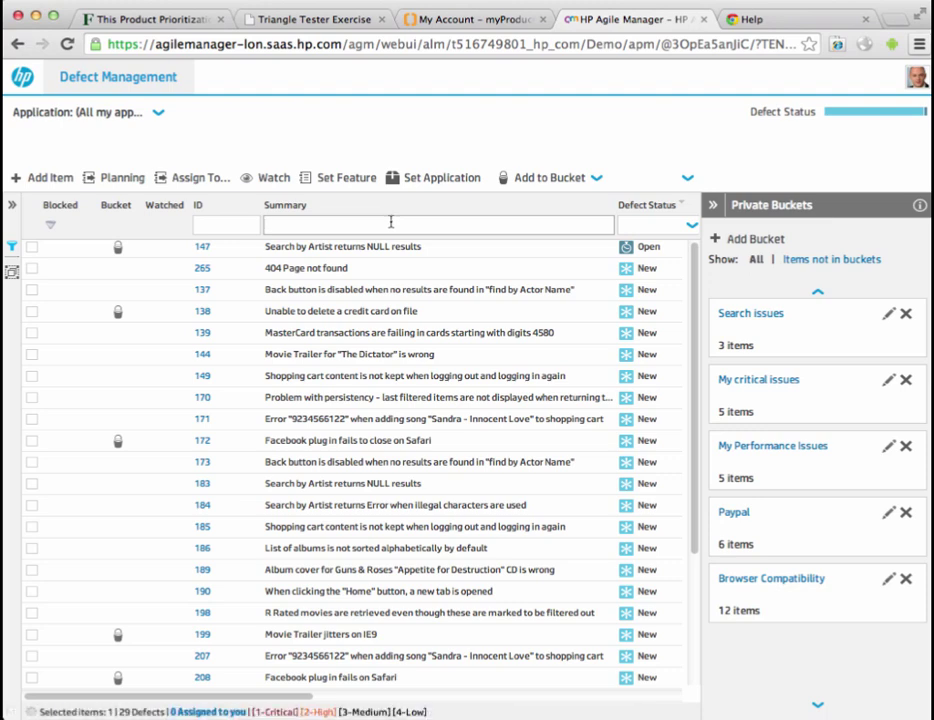
type("Equilateral")
key("Return")
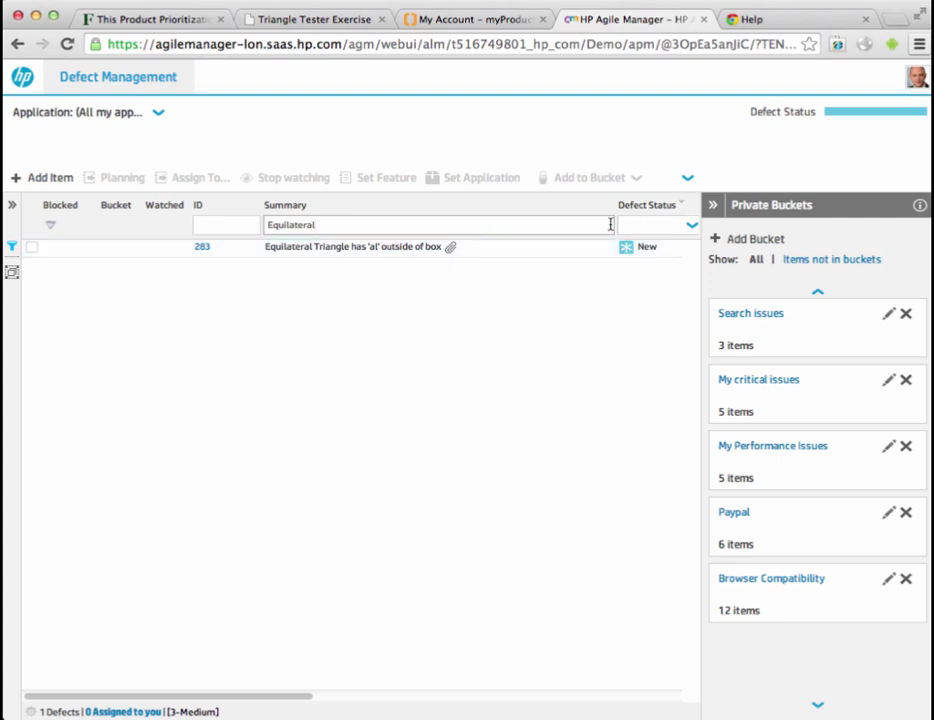
- Clear the summary filter to list all defects again
left_click_drag(400, 224, 187, 206)
key("BackSpace")
key("Return")
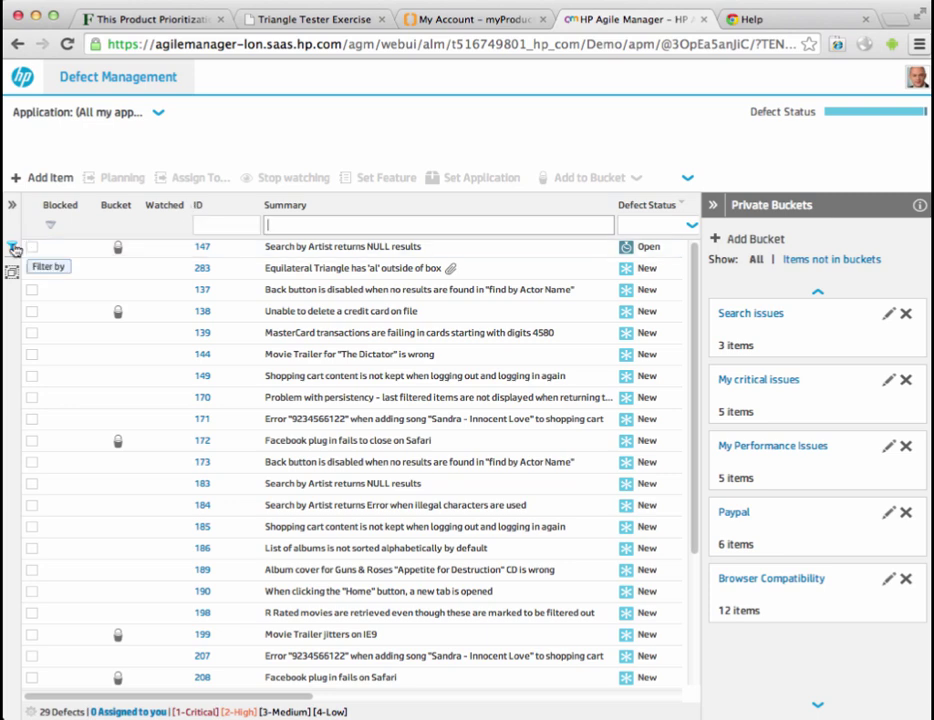
- Sort the defect list by severity with the 4-Low defects first
left_click_drag(280, 697, 415, 699)
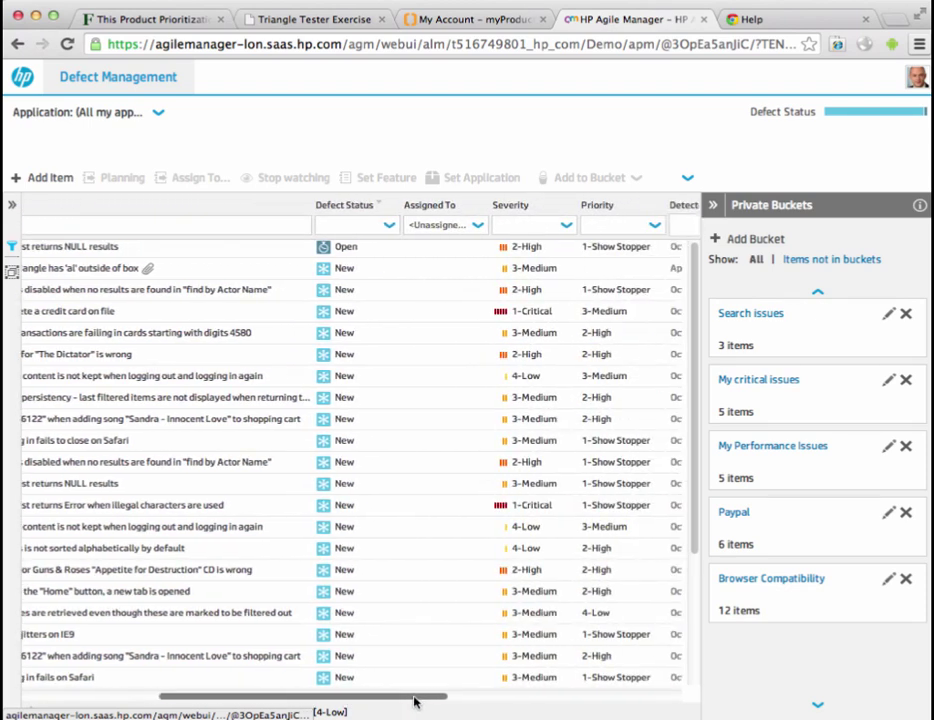
left_click(515, 204)
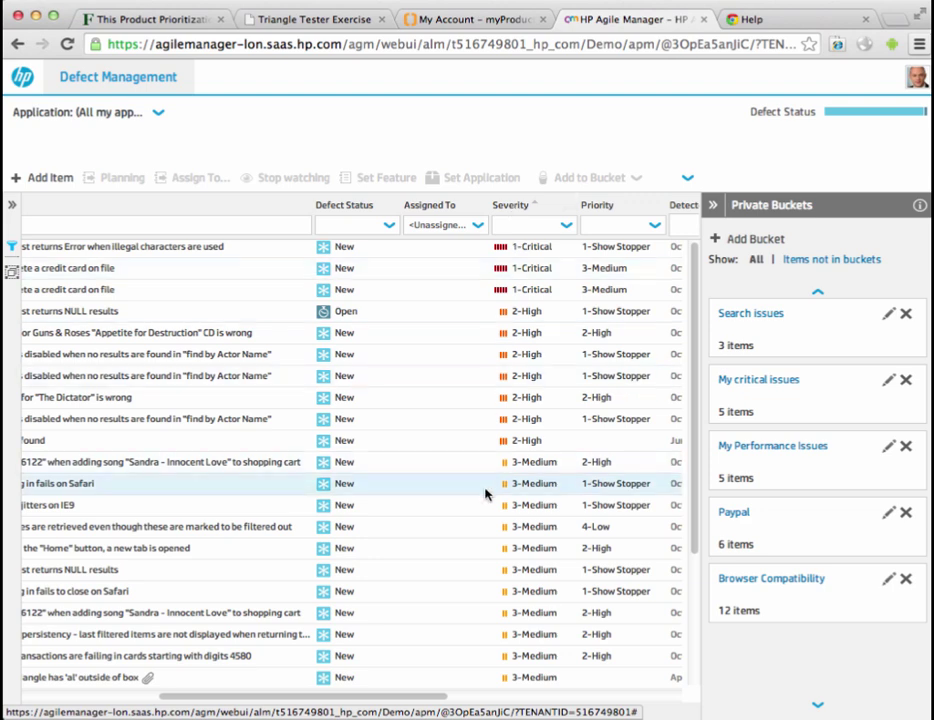
left_click(518, 205)
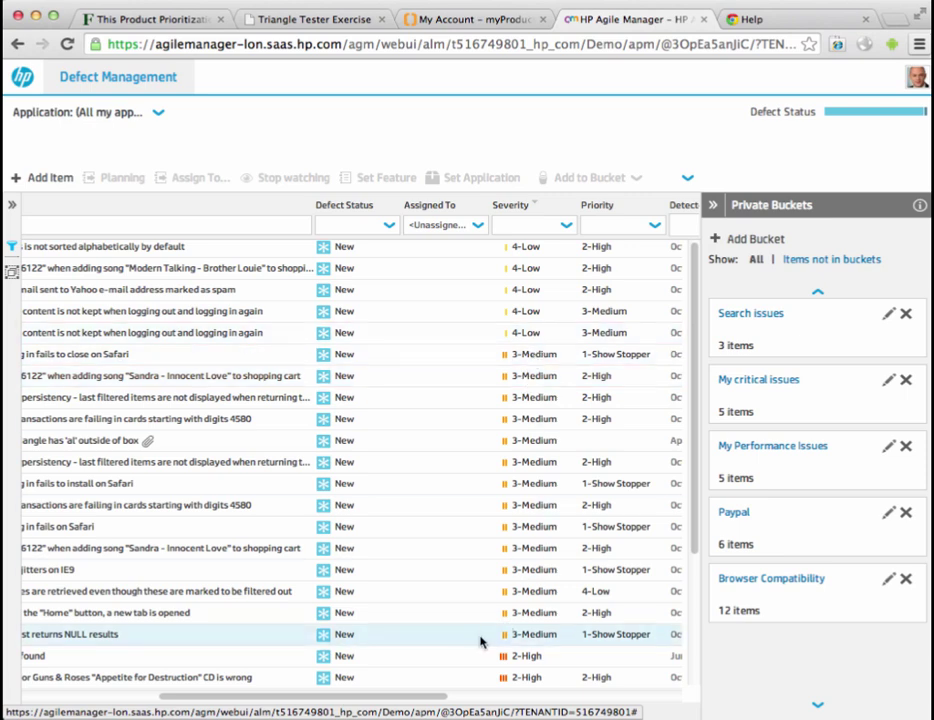
- Delete the defect "List of albums is not sorted alphabetically by default" and confirm the deletion
left_click_drag(423, 697, 312, 705)
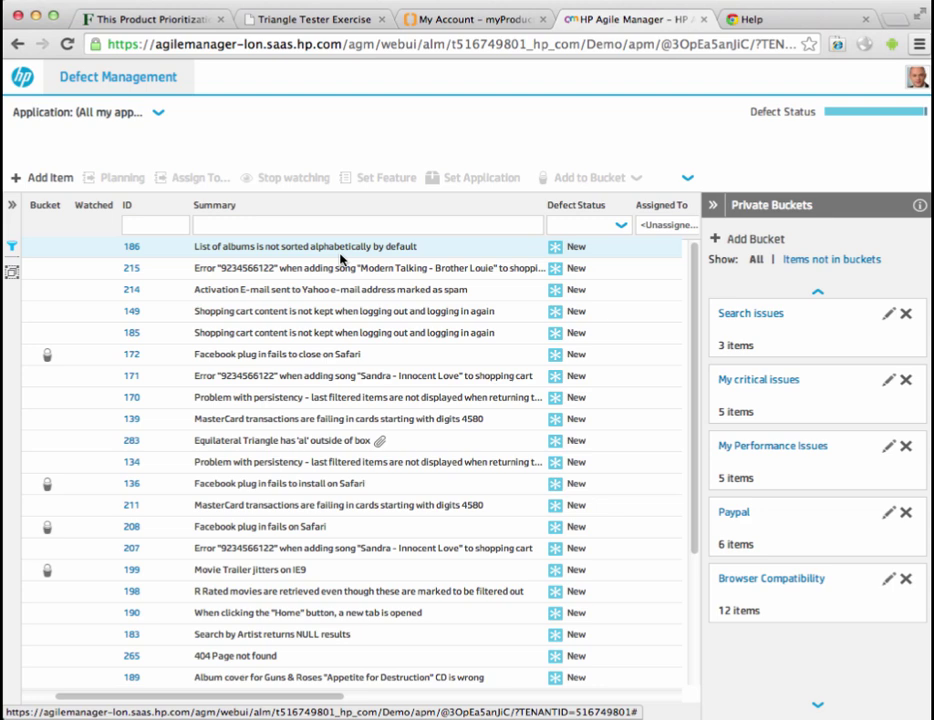
right_click(340, 258)
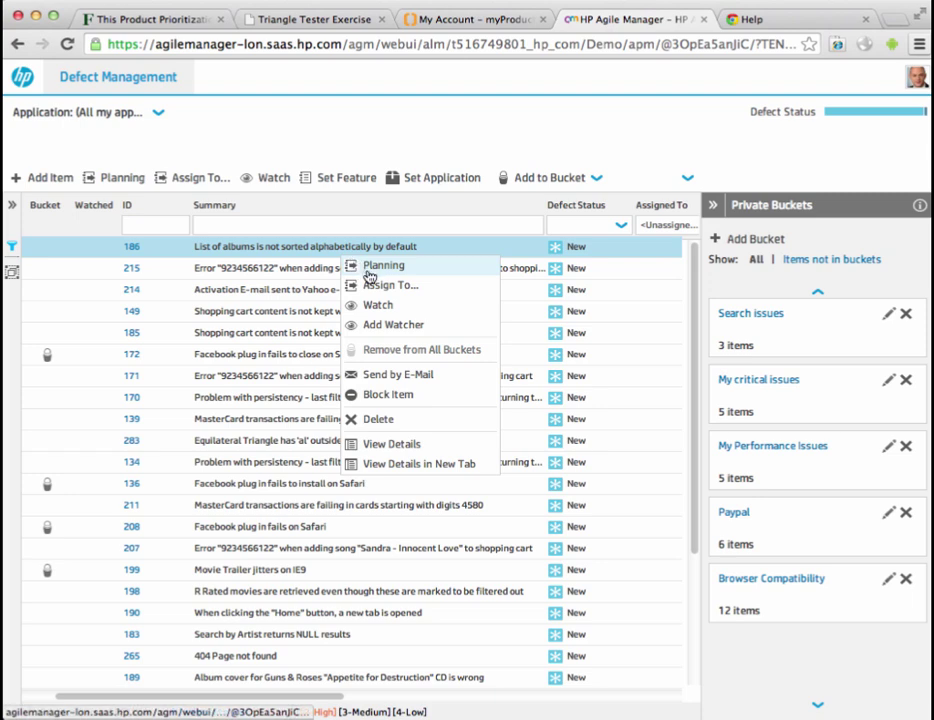
left_click(409, 422)
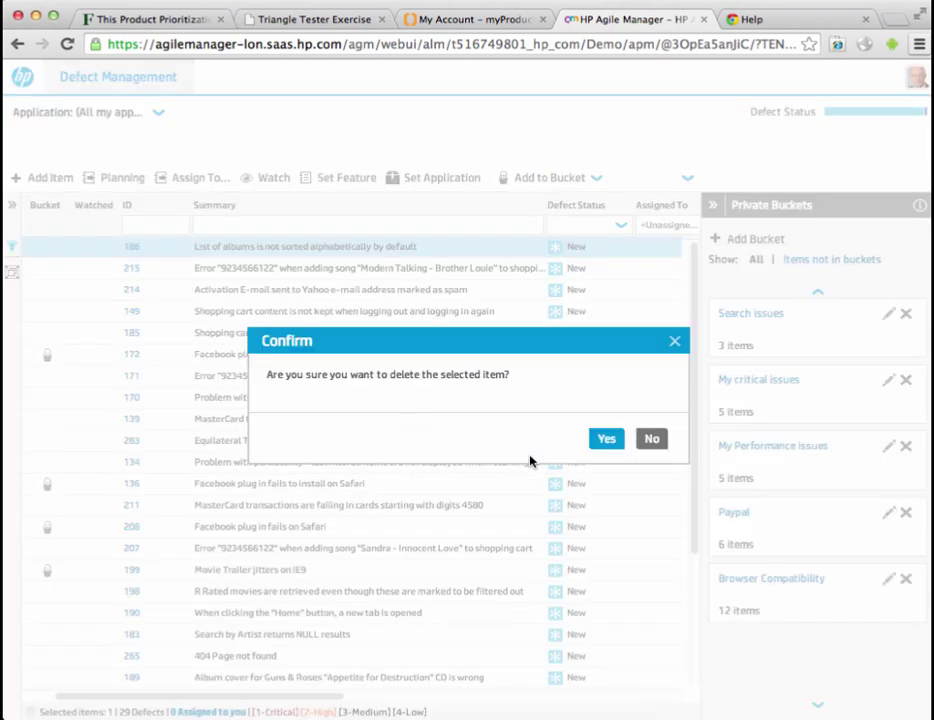
left_click(606, 440)
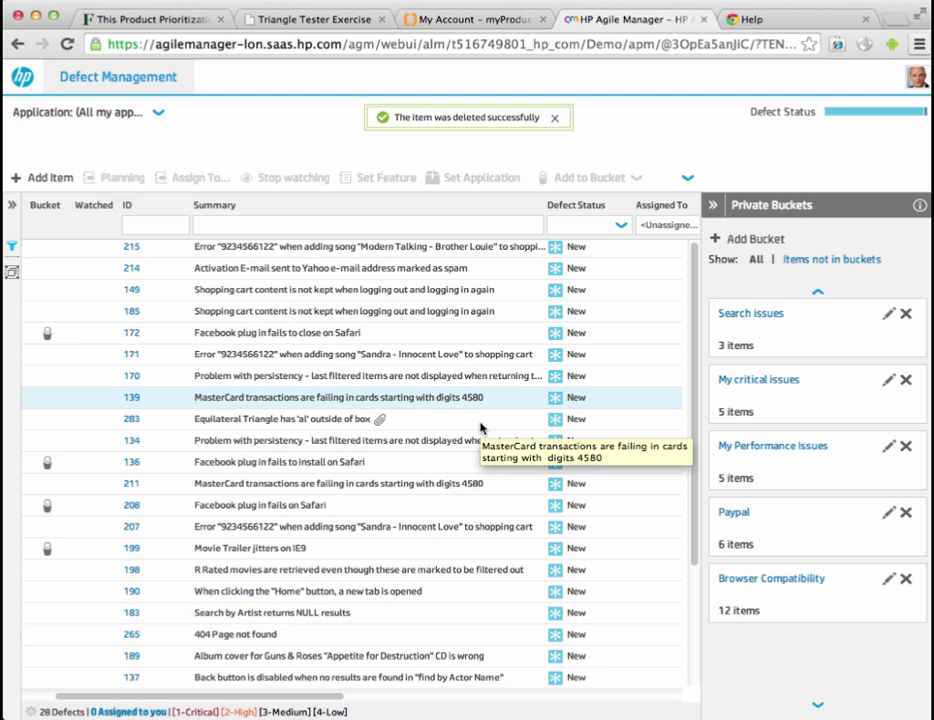
scroll(480, 428, "down", 3)
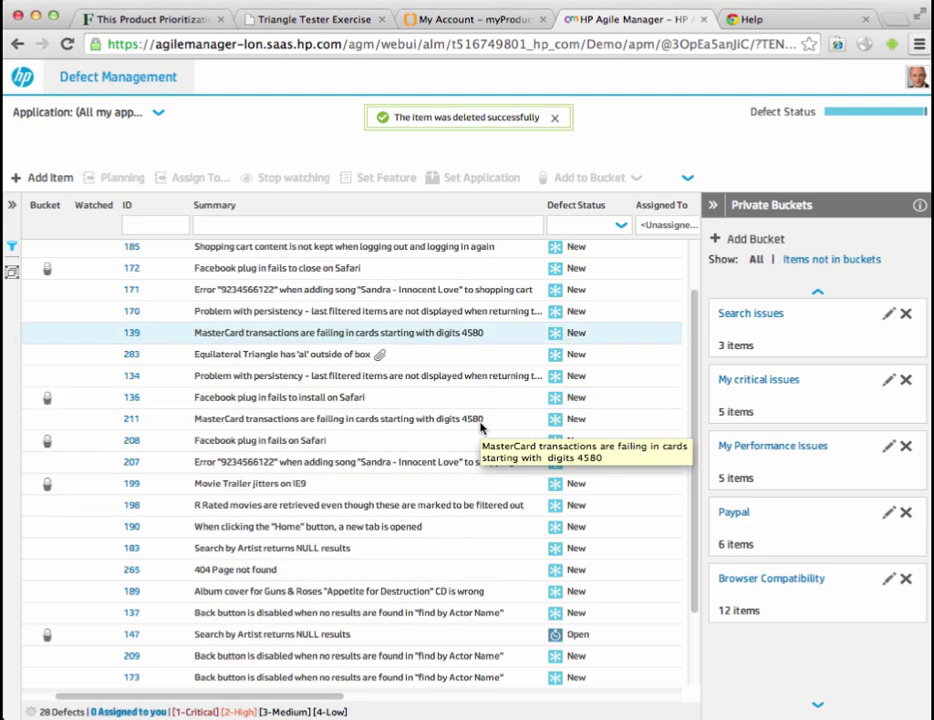